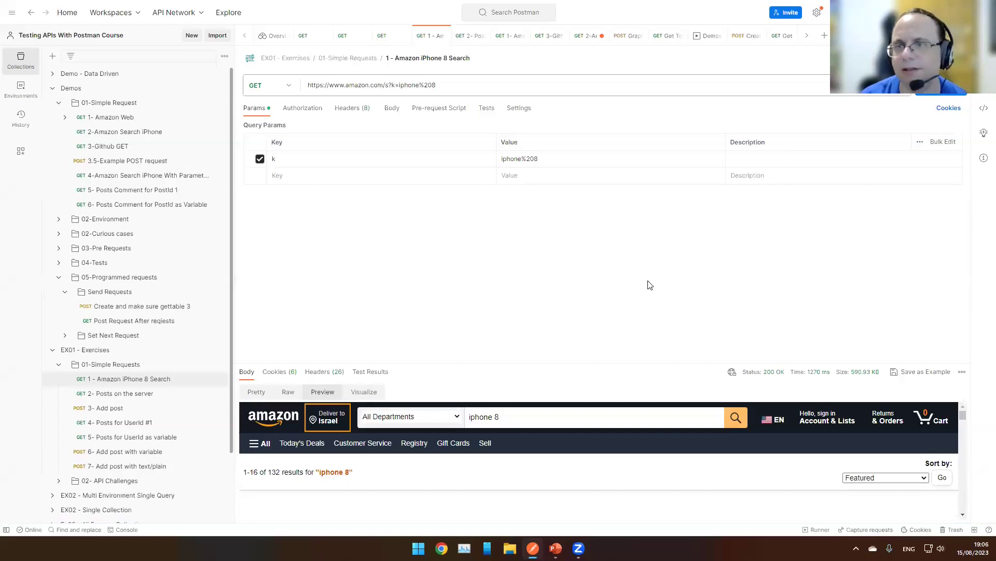
pyautogui.click(854, 12)
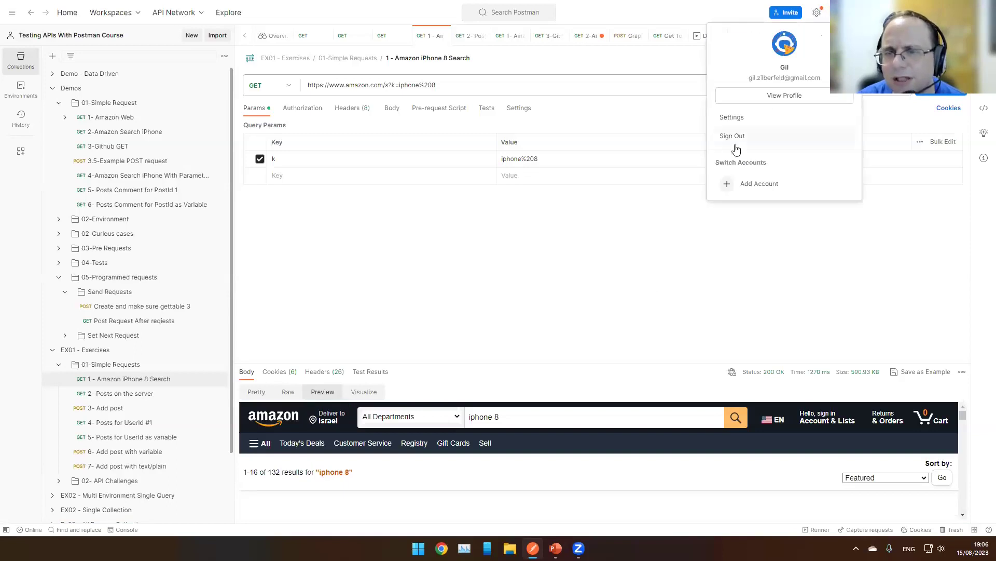
pyautogui.click(588, 285)
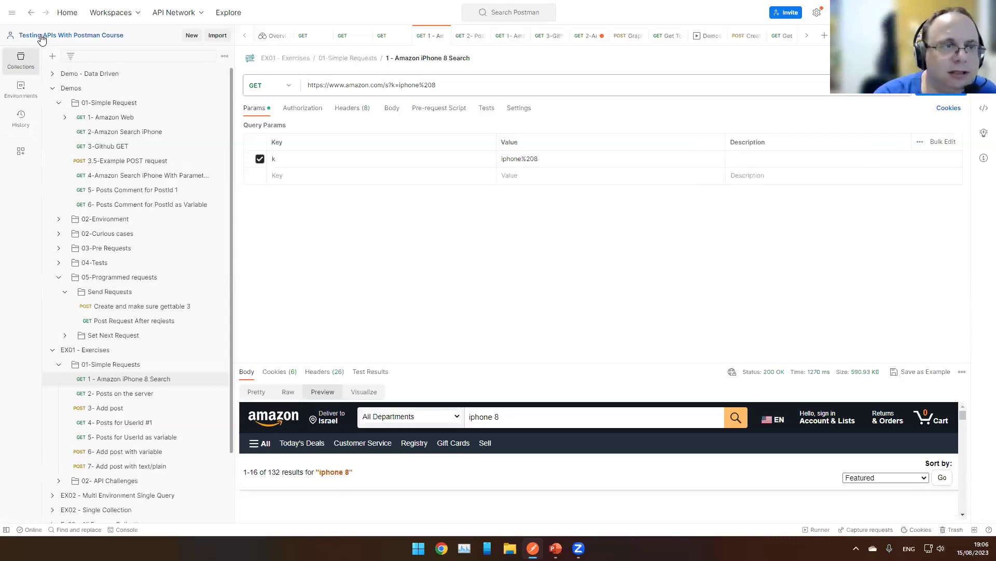
pyautogui.click(103, 14)
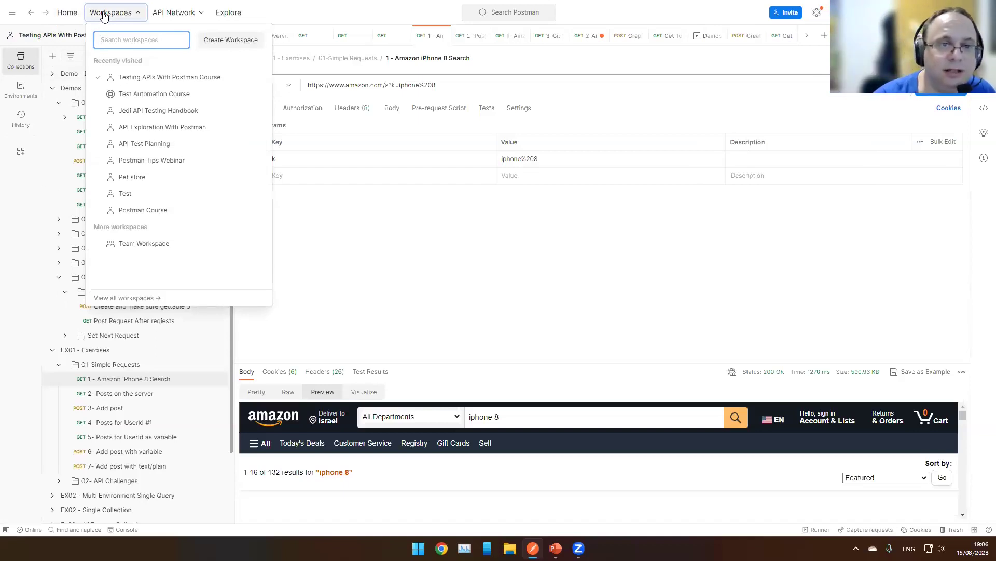
pyautogui.click(394, 288)
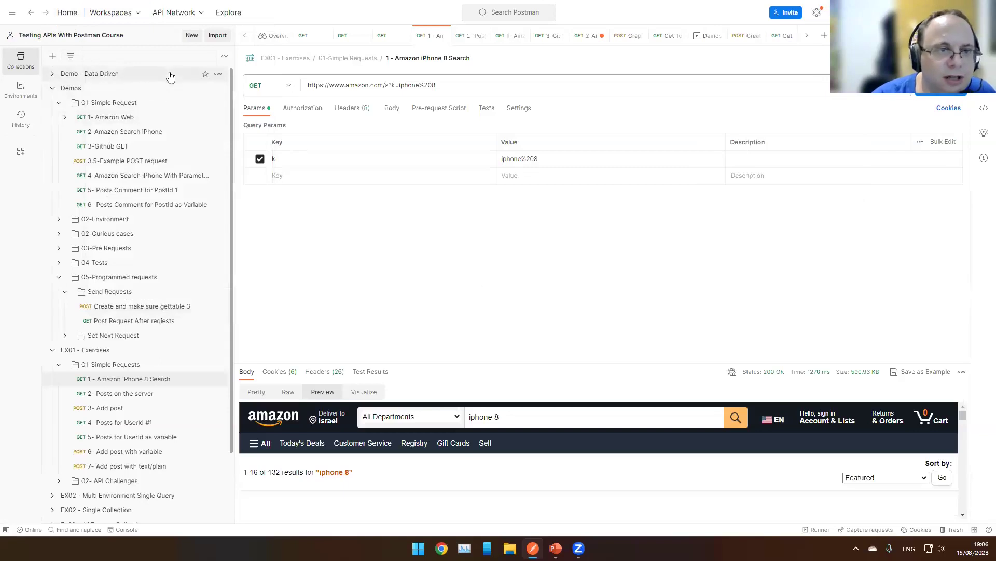
# Step: Create a blank collection in the workspace and add an empty GET request to it
pyautogui.click(53, 56)
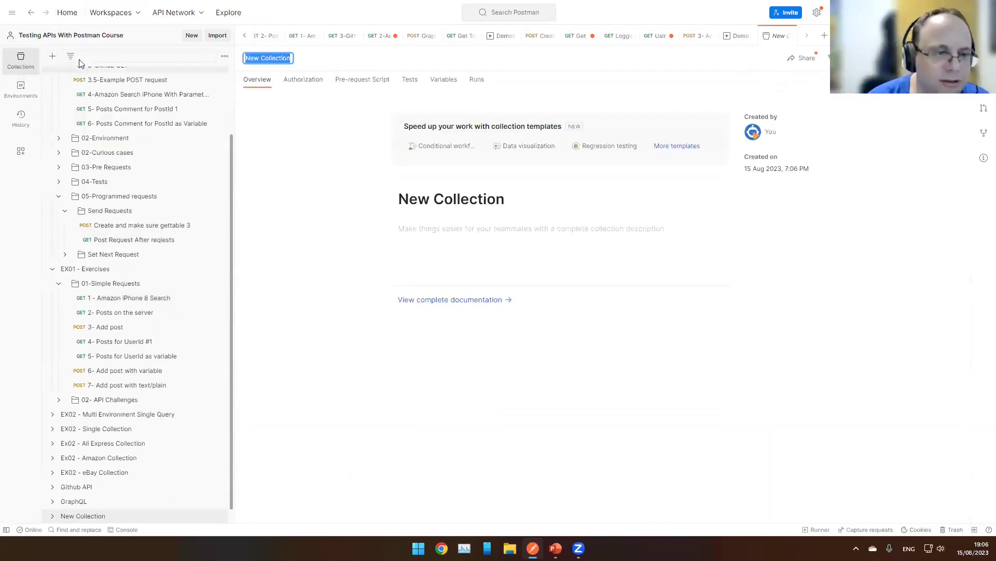
pyautogui.click(230, 281)
pyautogui.click(55, 502)
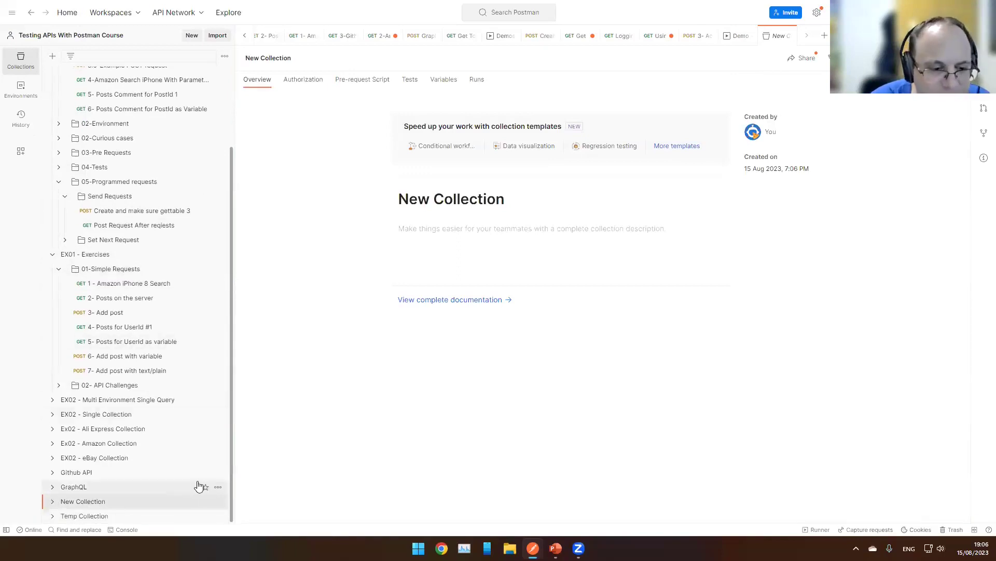
pyautogui.click(55, 503)
pyautogui.click(55, 502)
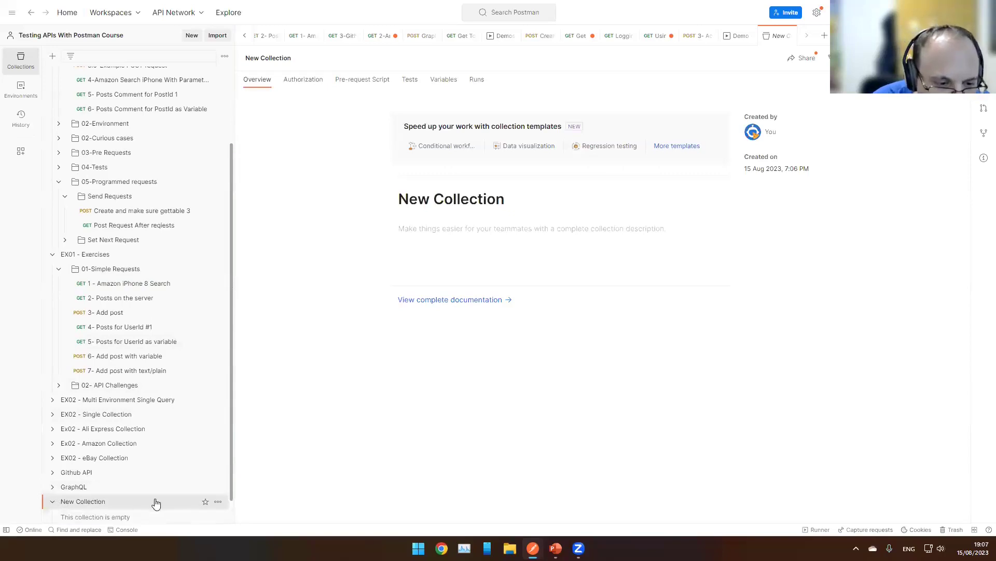
pyautogui.scroll(-1, 194, 486)
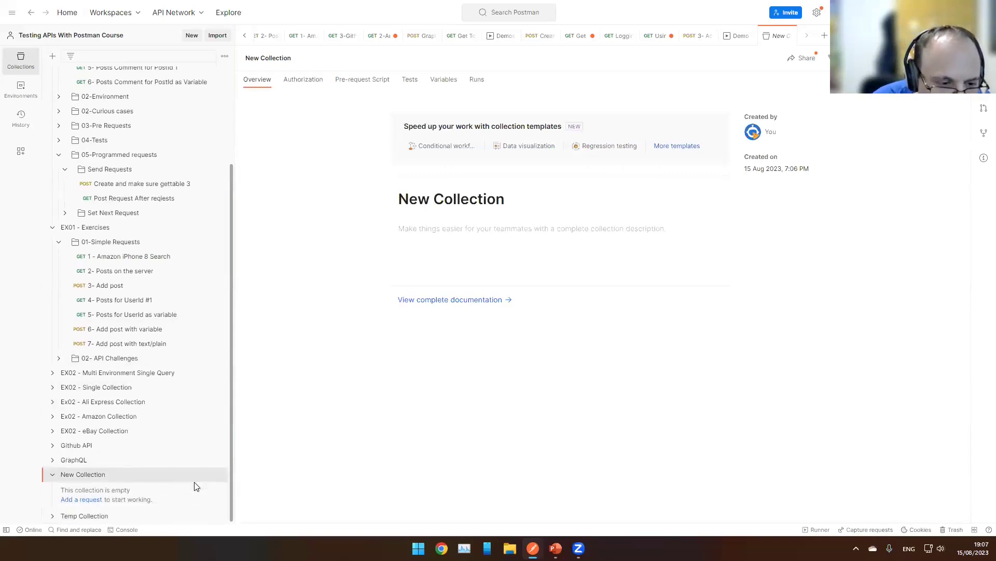
pyautogui.click(86, 501)
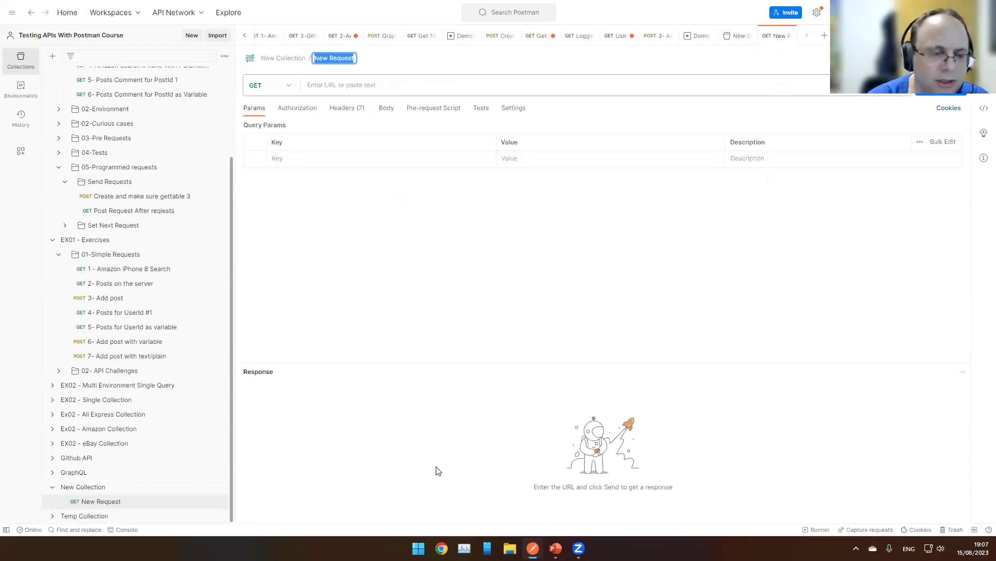
# Step: Delete the newly created collection together with its empty request
pyautogui.click(218, 488)
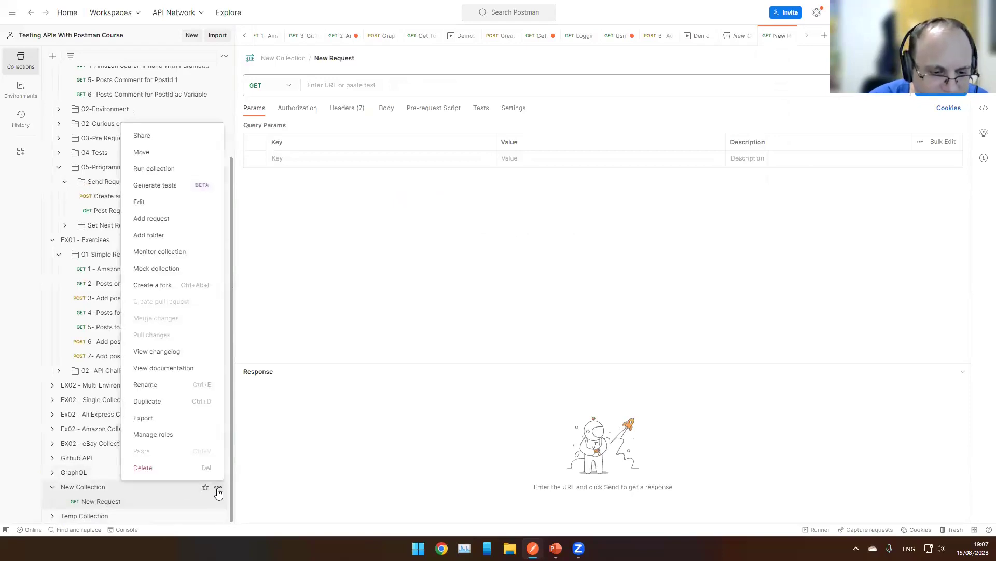
pyautogui.click(205, 468)
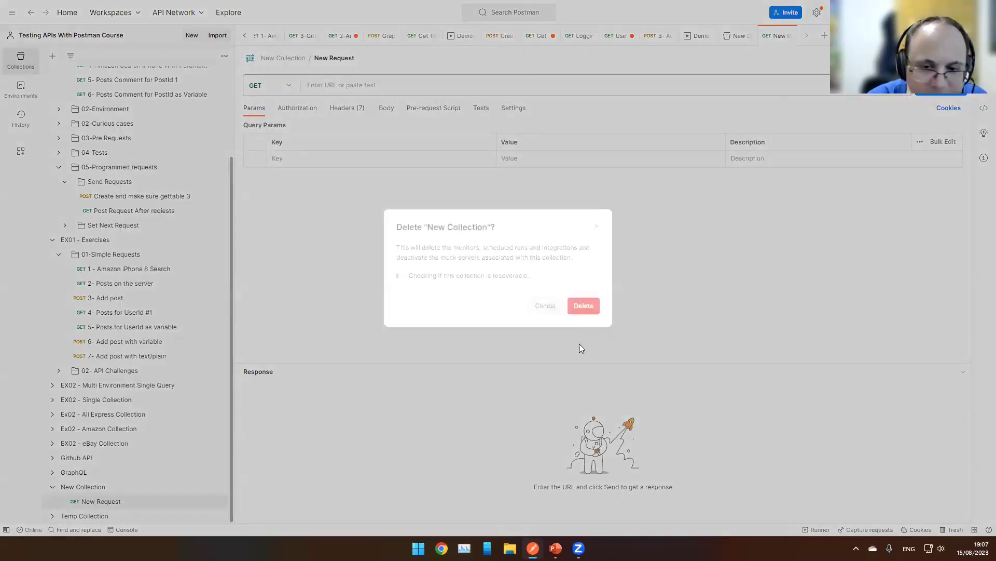
pyautogui.click(581, 307)
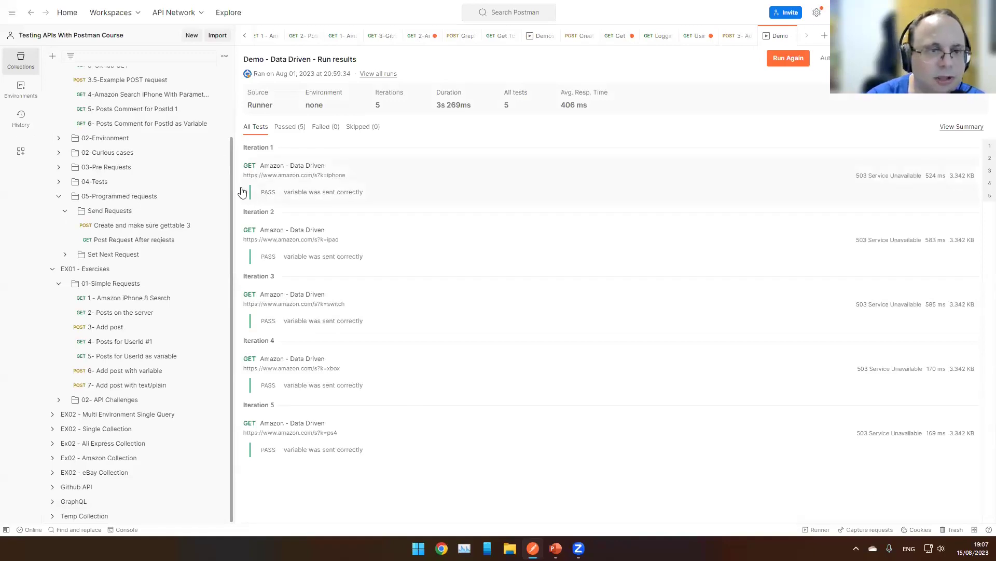
pyautogui.scroll(2, 229, 143)
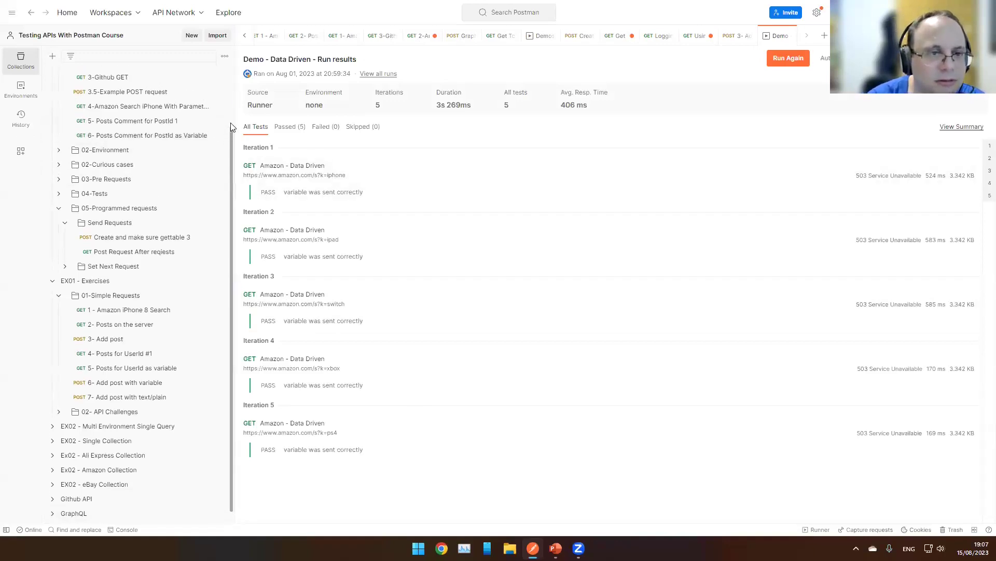
pyautogui.click(218, 72)
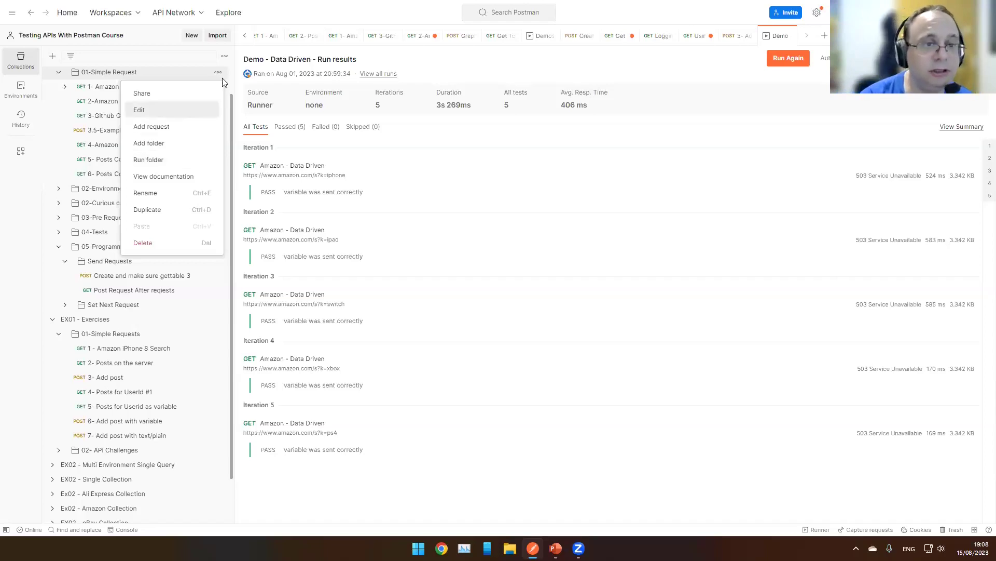
pyautogui.click(225, 56)
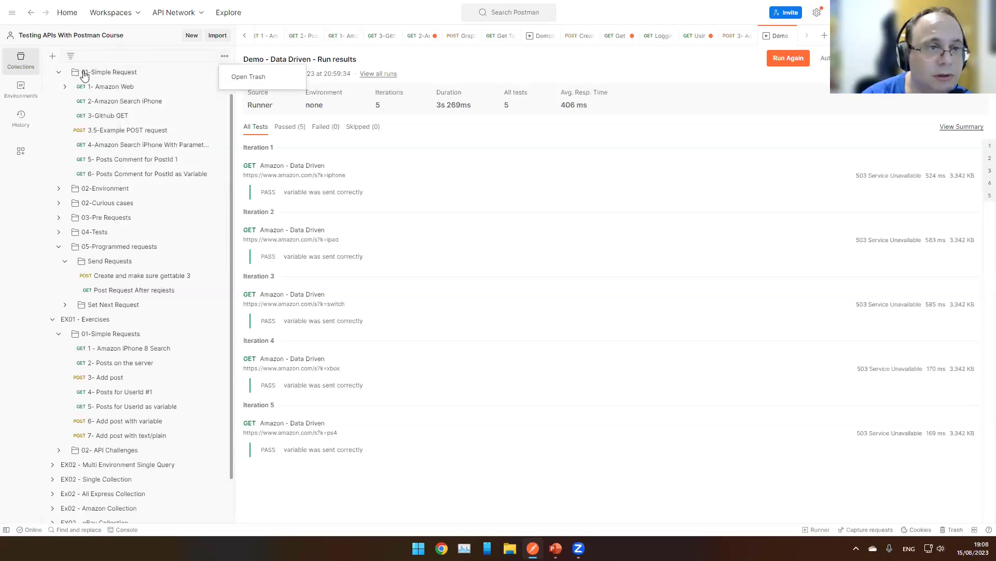
pyautogui.click(217, 73)
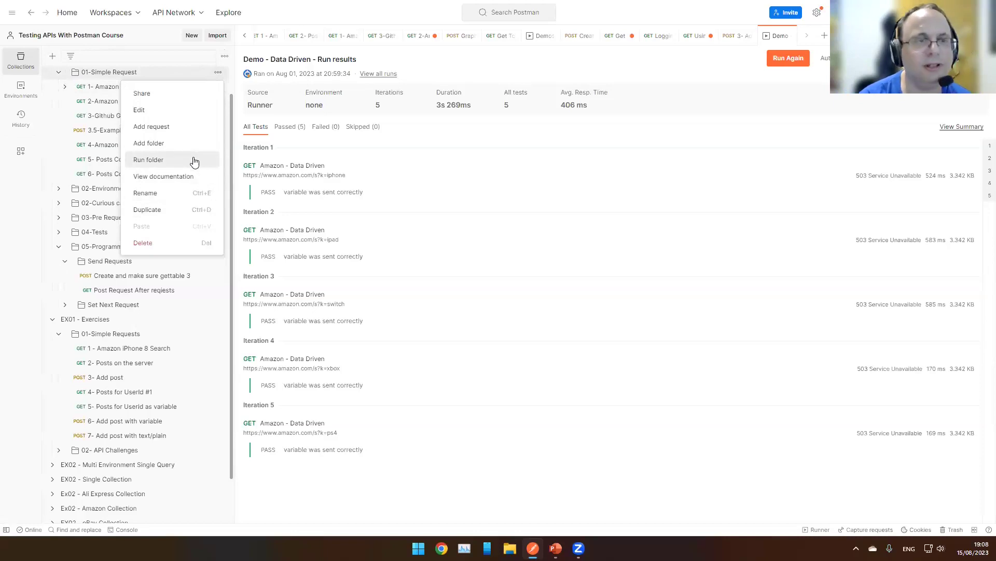
pyautogui.scroll(1, 83, 188)
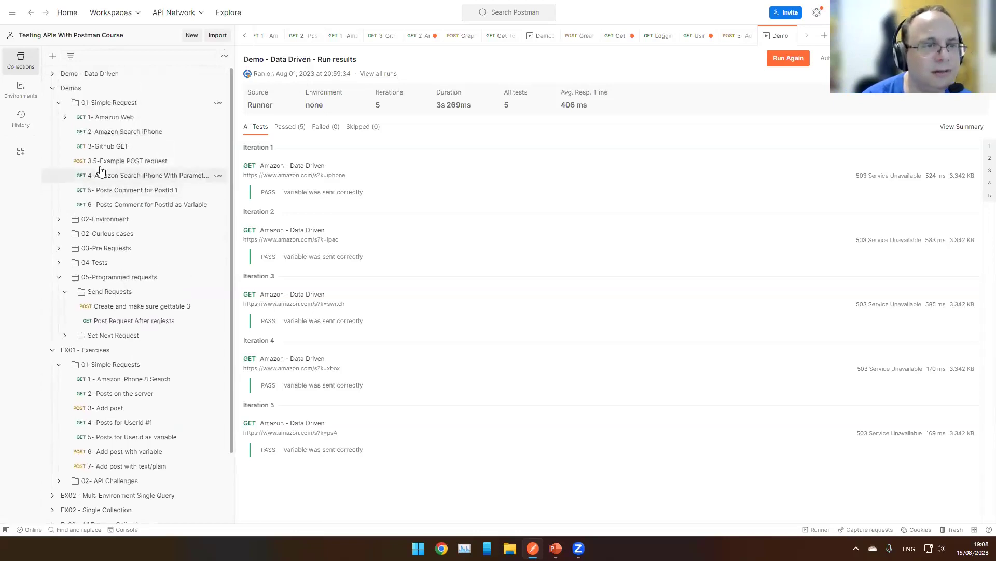
pyautogui.click(218, 88)
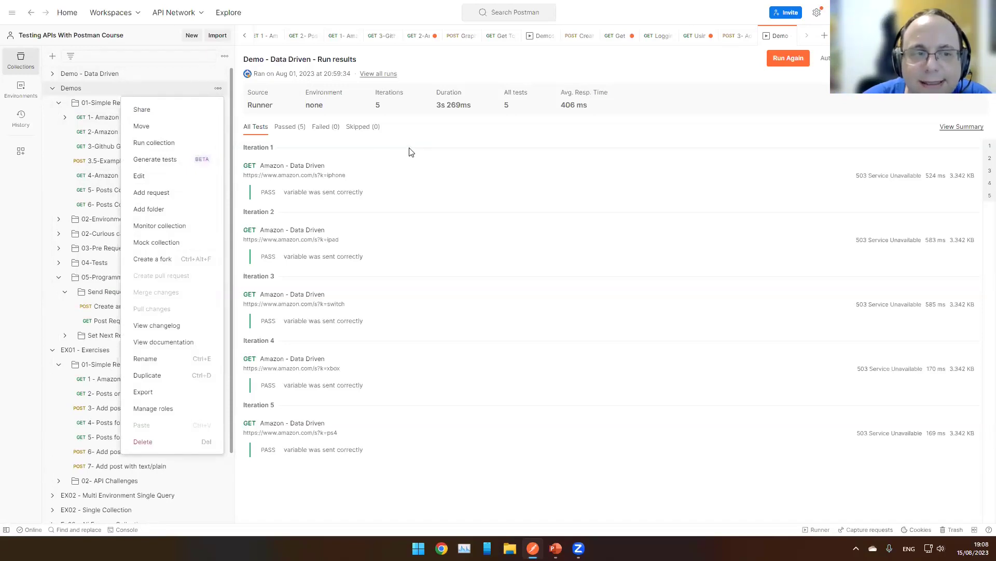
# Step: Open the "1- Amazon Web" request in the Demos collection and examine its available HTTP methods and URL
pyautogui.click(230, 117)
pyautogui.click(276, 80)
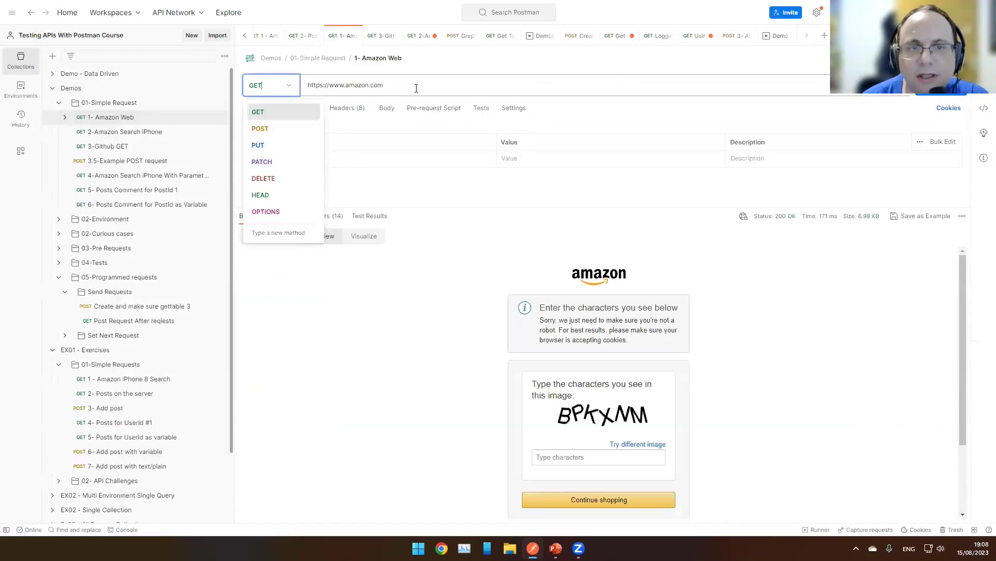
pyautogui.click(359, 83)
pyautogui.click(383, 83)
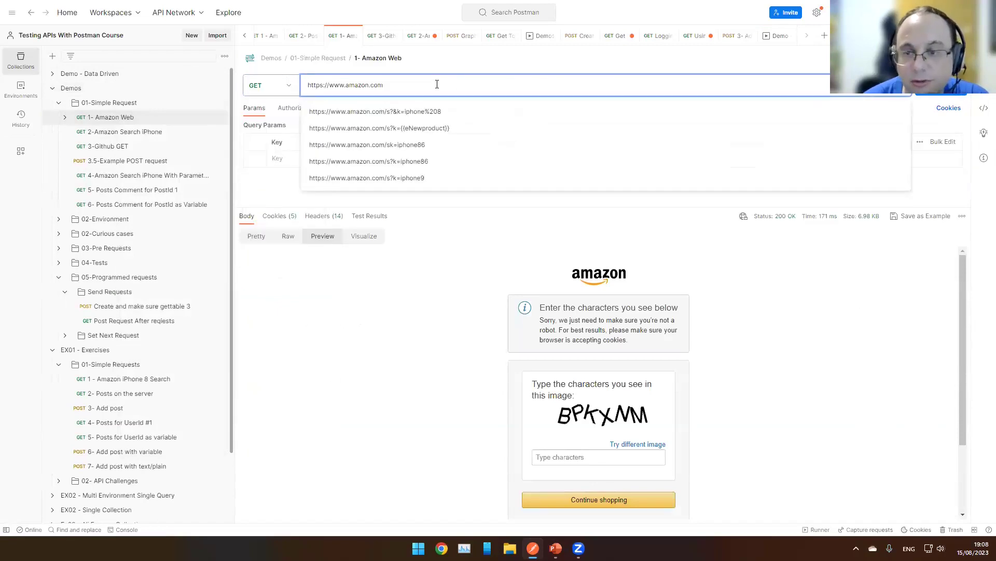
pyautogui.click(432, 311)
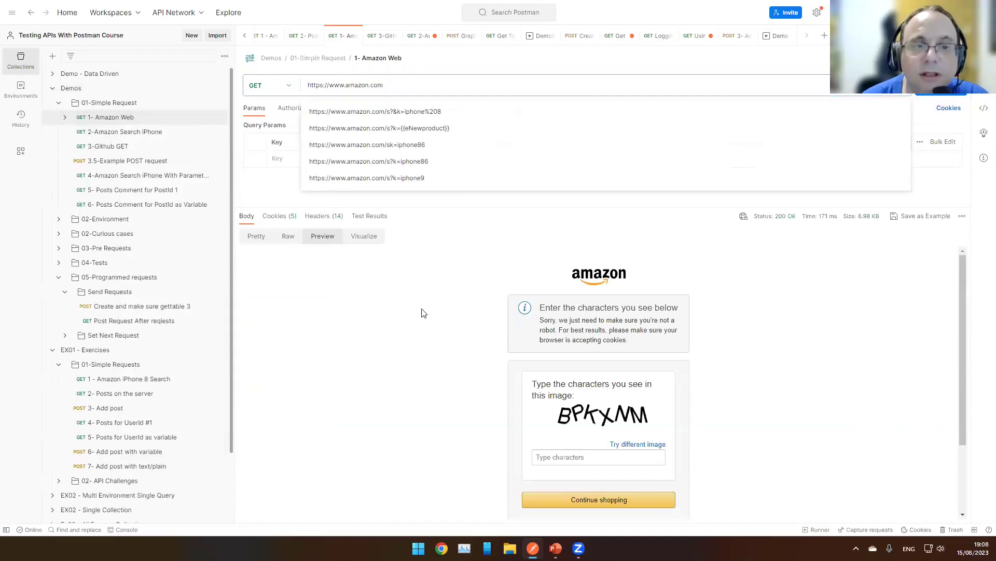
pyautogui.click(285, 158)
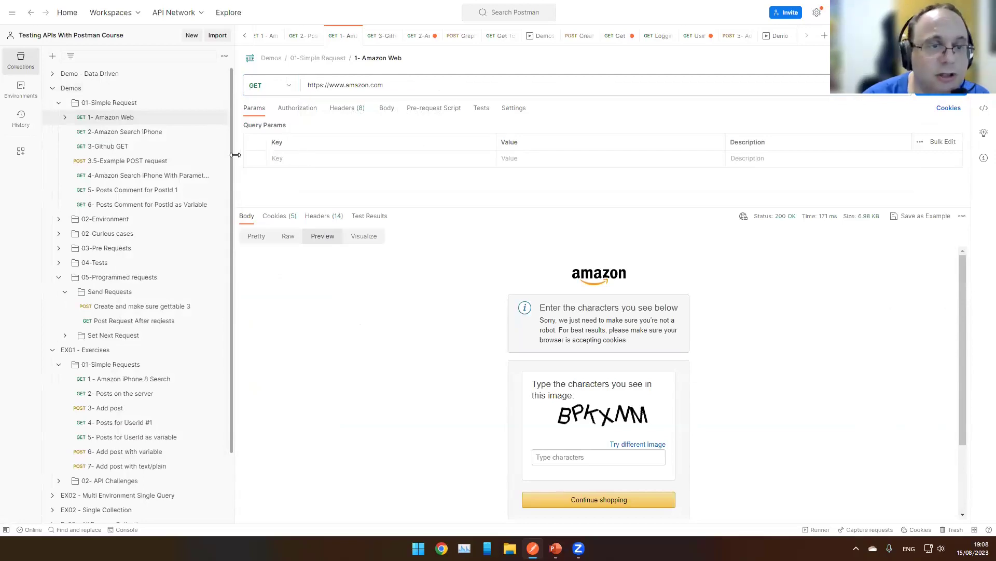
# Step: Open the "2-Amazon Search iPhone" request and examine the path and the question mark separator in its URL
pyautogui.click(161, 133)
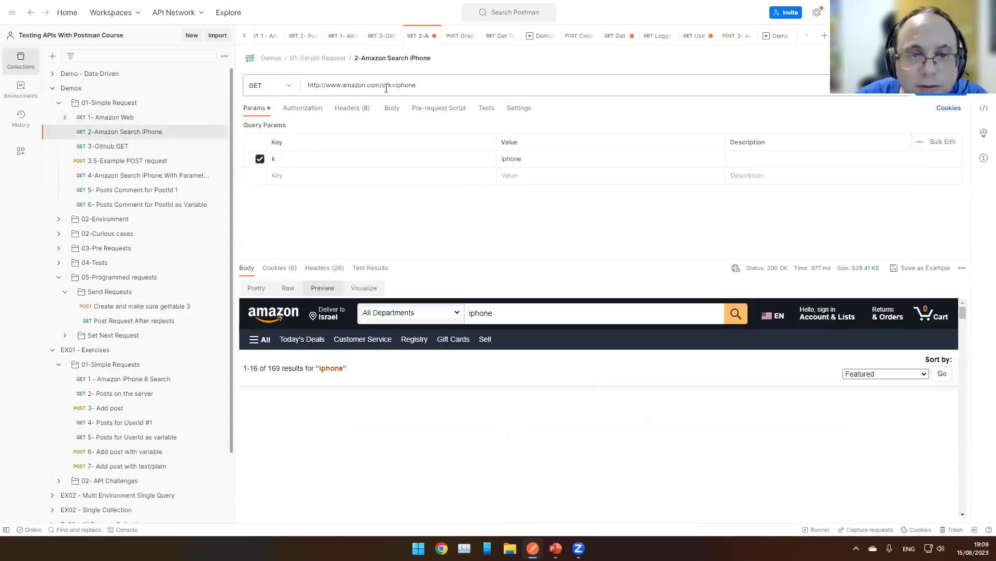
pyautogui.doubleClick(384, 85)
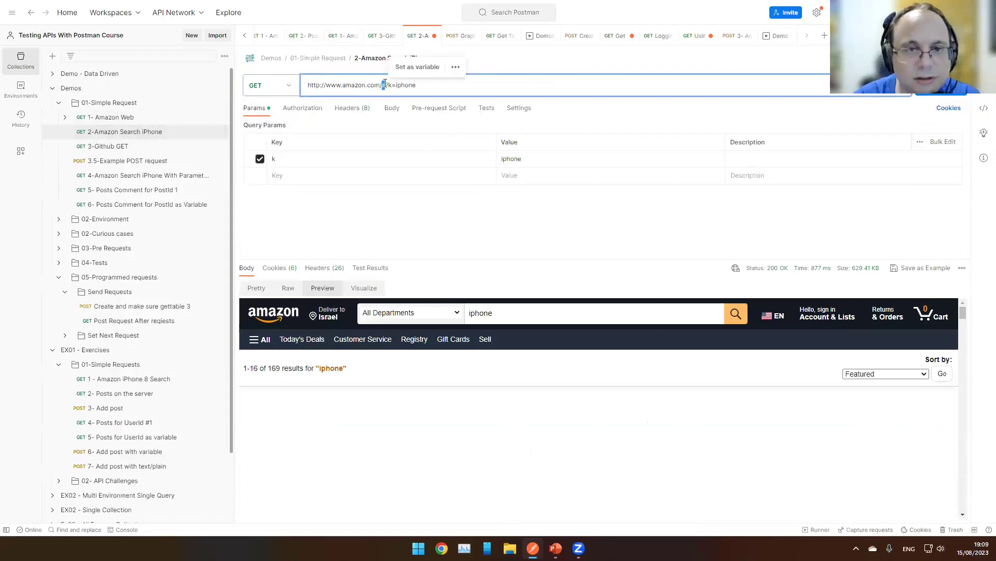
pyautogui.doubleClick(387, 85)
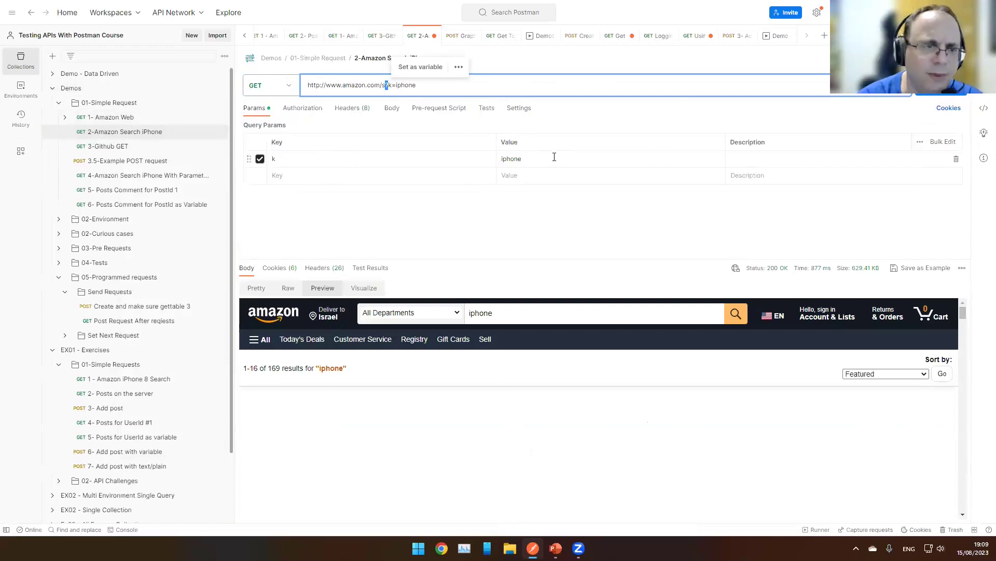
# Step: Open the "5- Posts Comment for PostId 1" request and examine the path and variable in its URL
pyautogui.click(118, 175)
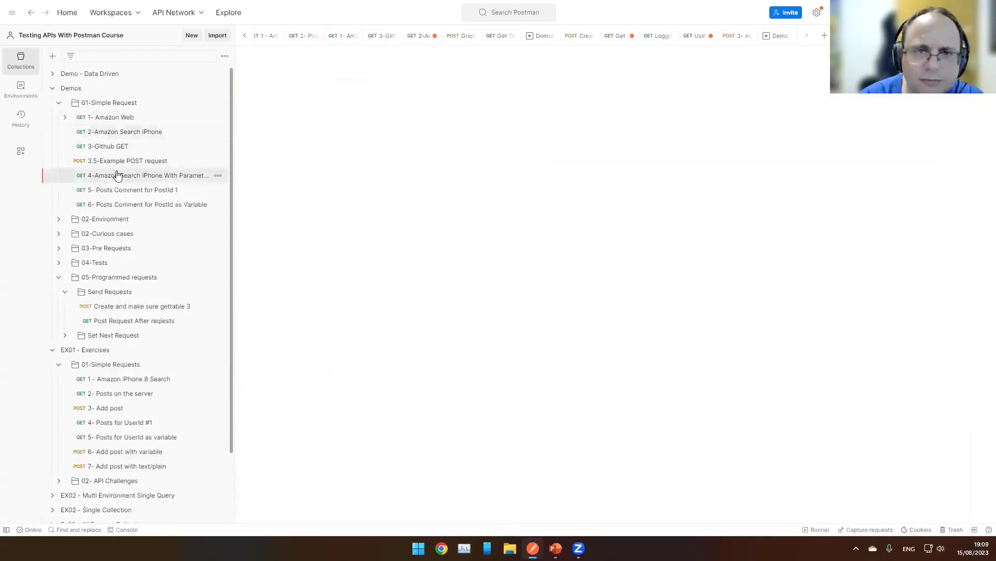
pyautogui.click(184, 189)
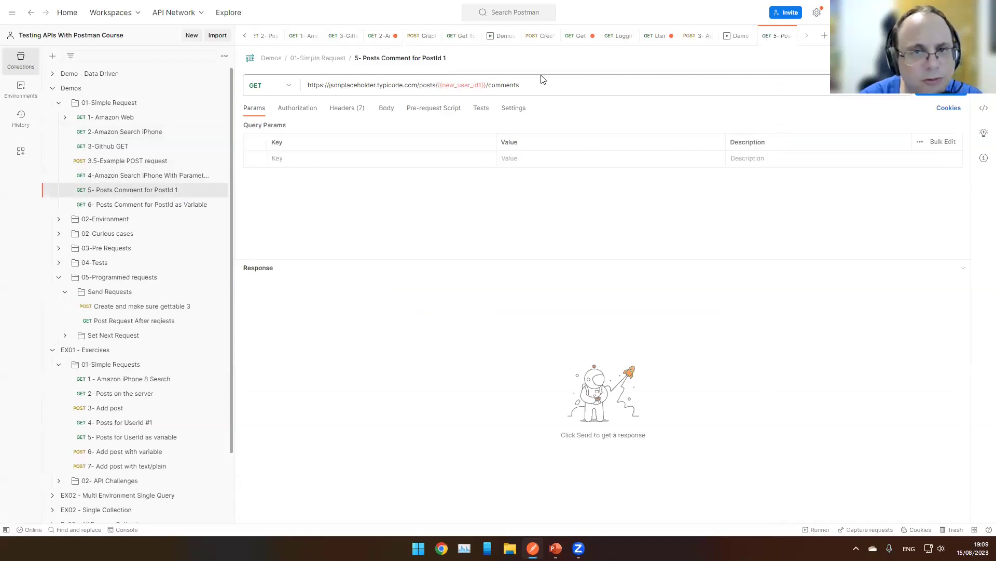
pyautogui.moveTo(450, 87)
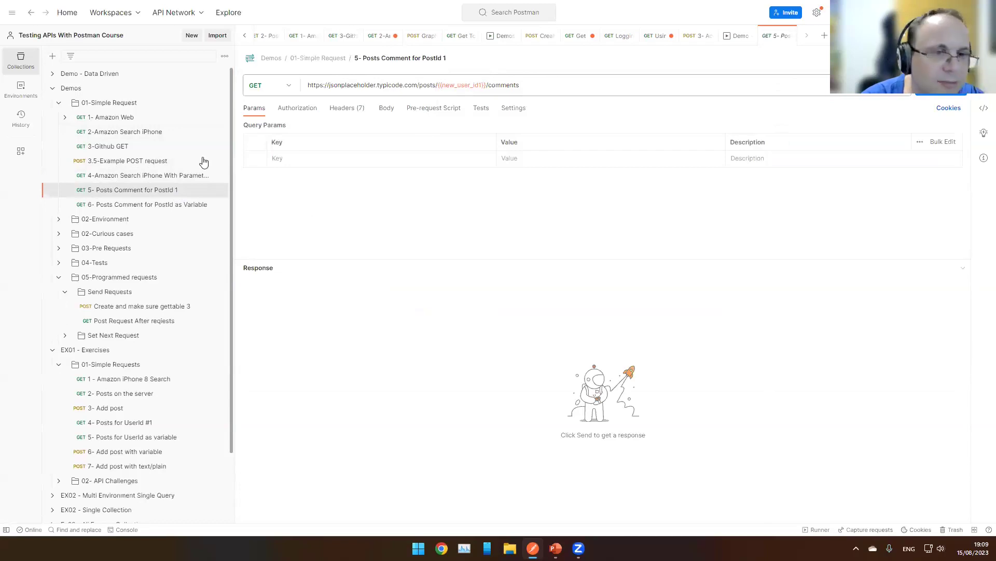
# Step: Compare the URL of the "1- Amazon Web" request with the query parameter URL of "2-Amazon Search iPhone"
pyautogui.click(146, 119)
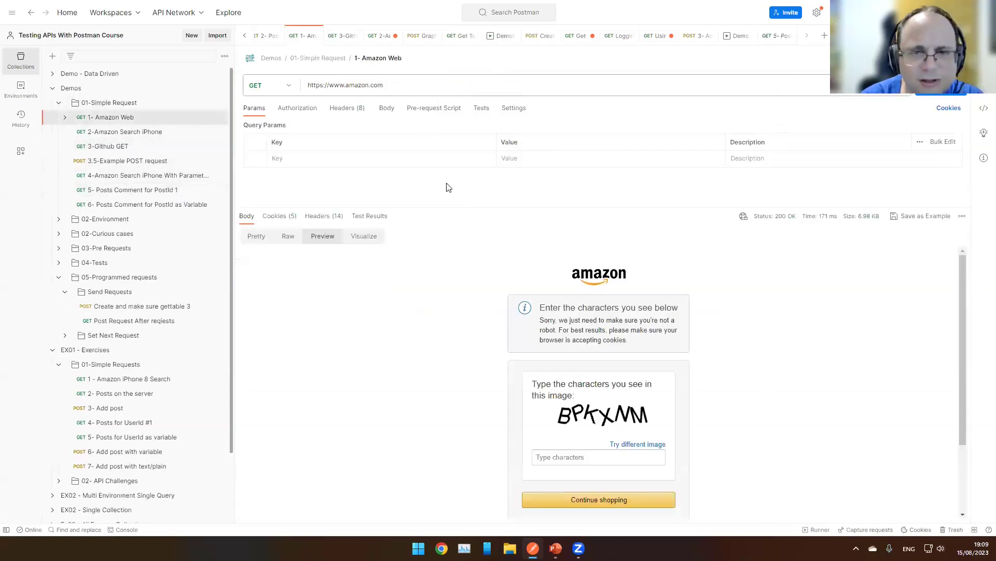
pyautogui.click(165, 136)
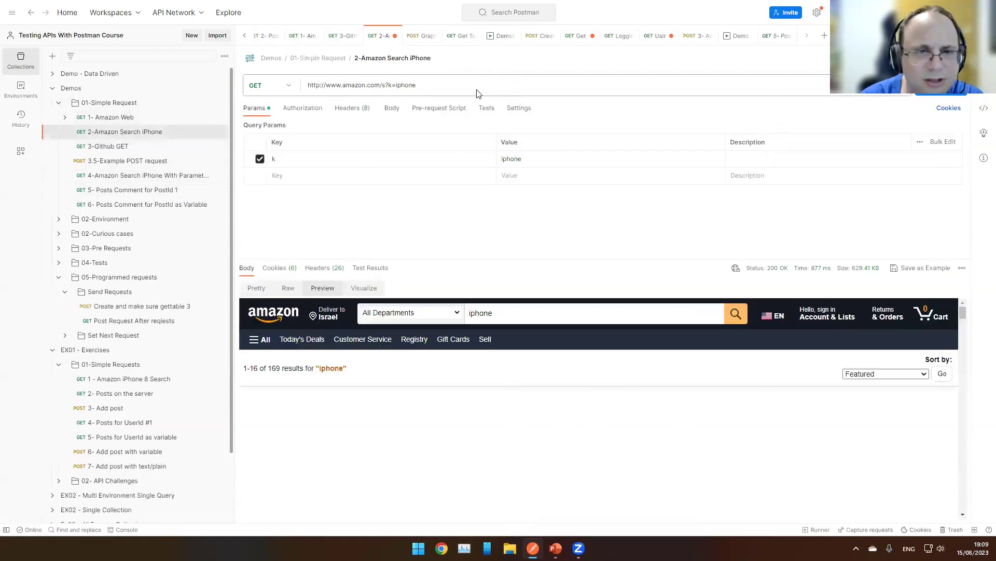
pyautogui.click(386, 85)
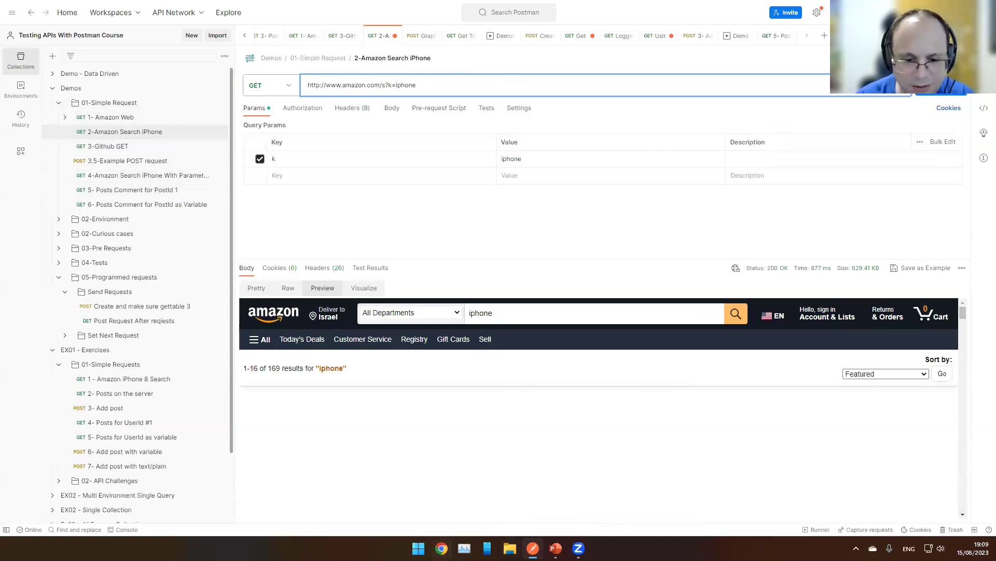
# Step: Switch to Chrome and open amazon.com with the developer tools docked beside it, widening the page area
pyautogui.click(442, 548)
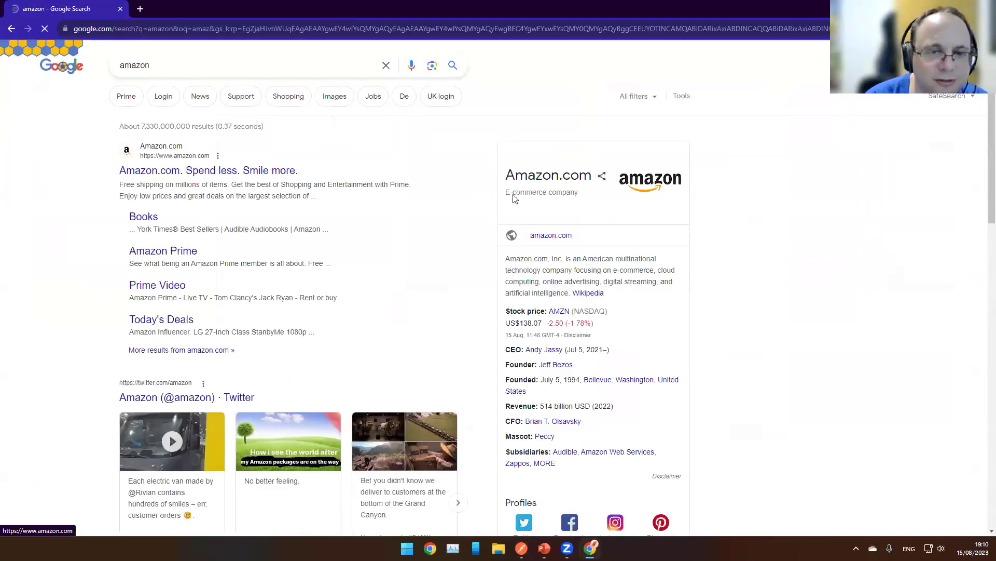
pyautogui.click(513, 194)
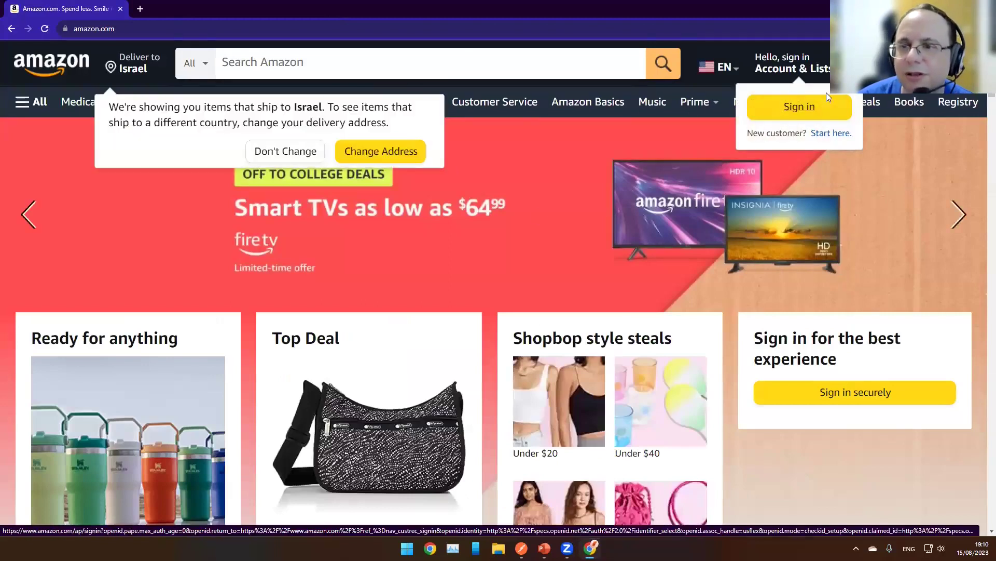
pyautogui.press('F12')
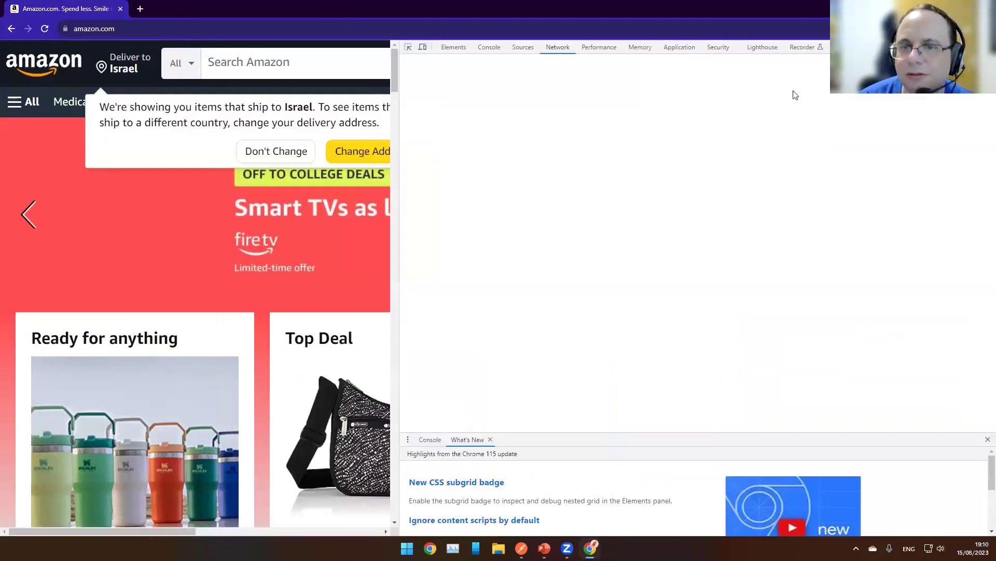
pyautogui.moveTo(400, 137); pyautogui.dragTo(508, 121)
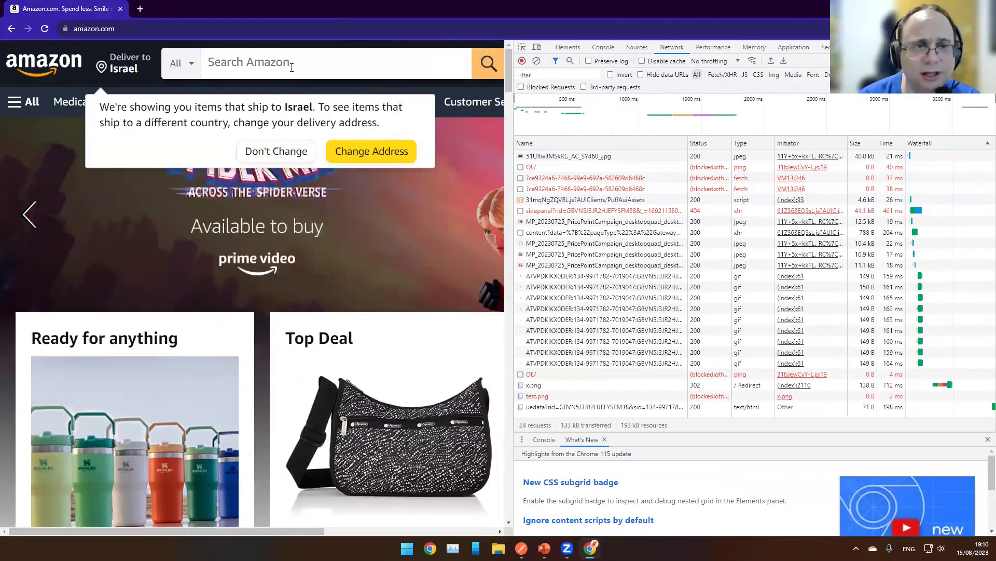
# Step: Filter the page's network requests by "amazon"
pyautogui.click(291, 68)
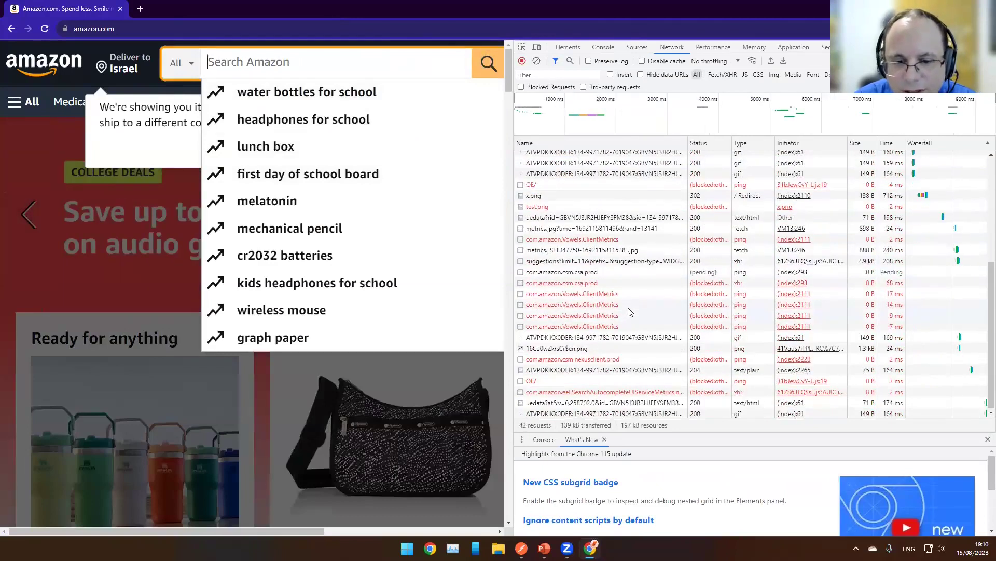
pyautogui.scroll(5, 630, 311)
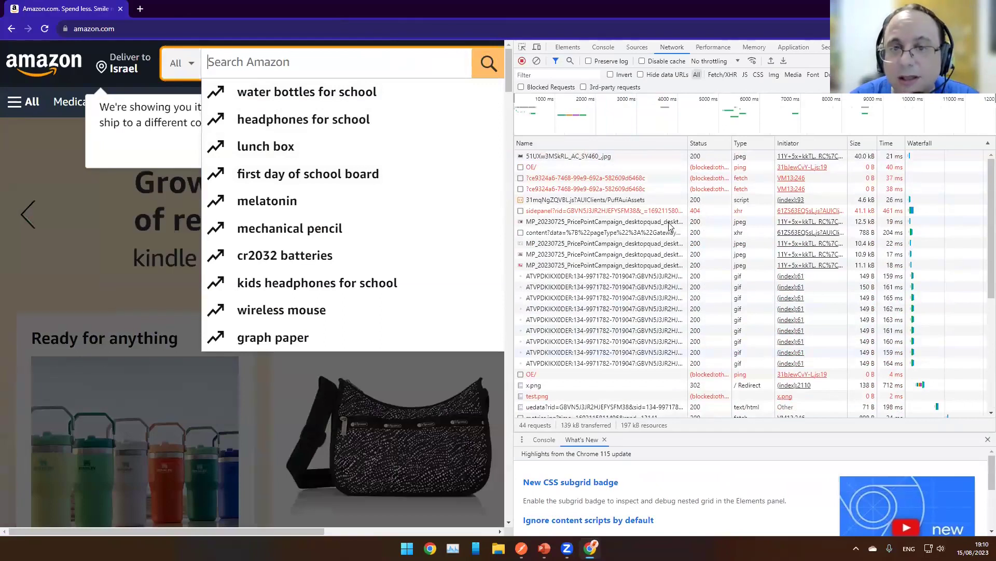
pyautogui.click(673, 48)
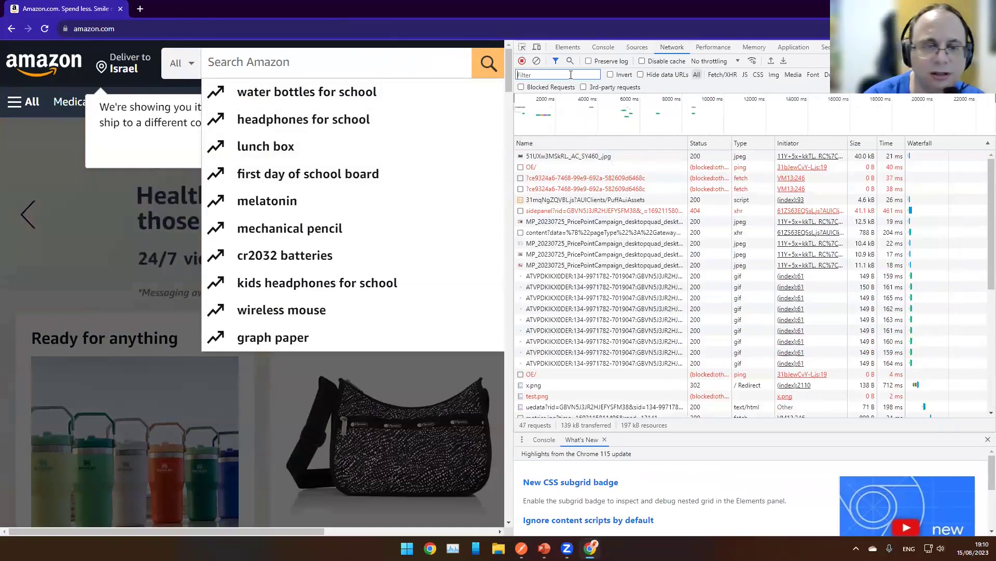
pyautogui.write('amazon')
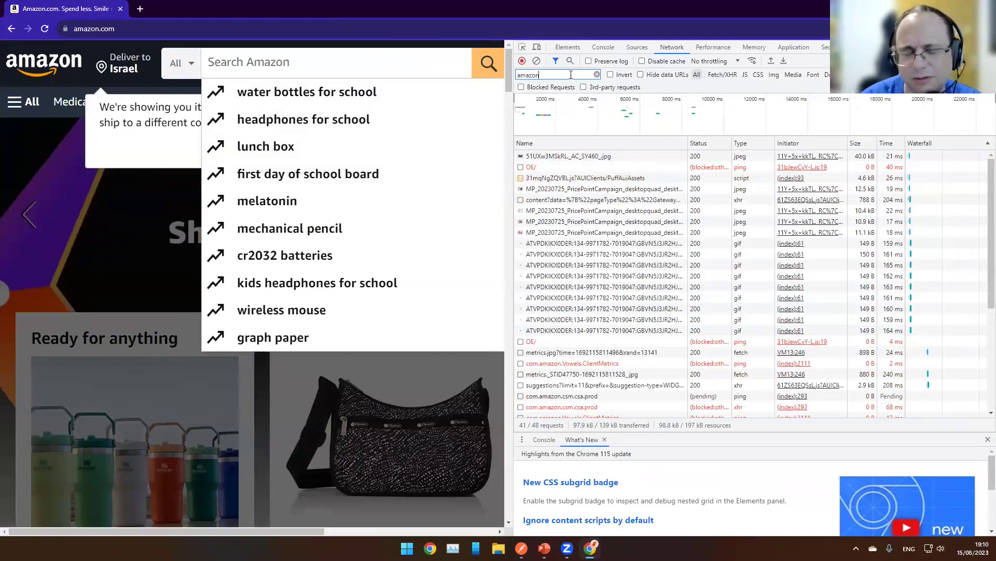
# Step: Search Amazon for "iphone" and examine the path and query parameters in the results page URL
pyautogui.click(370, 64)
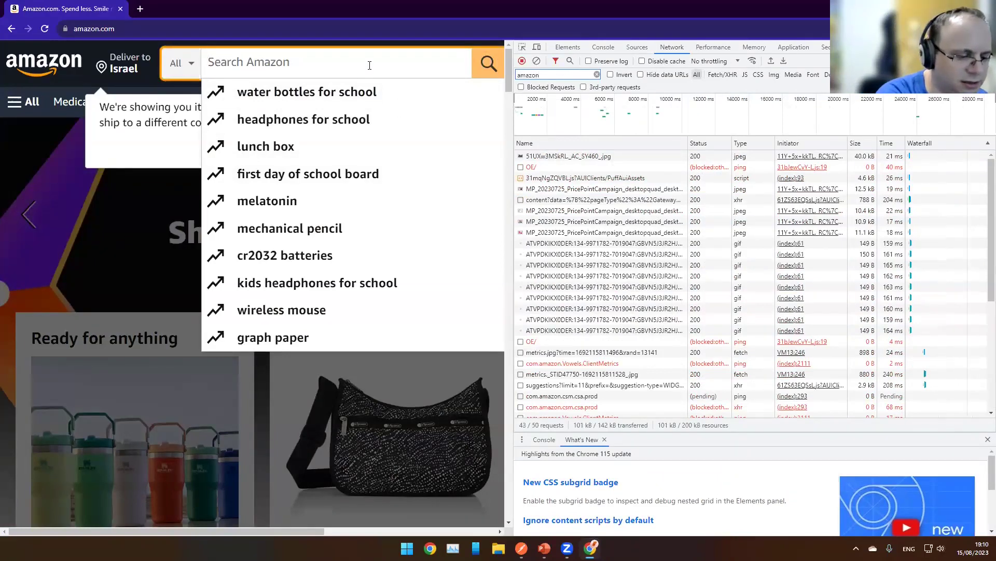
pyautogui.write('iphone')
pyautogui.press('Return')
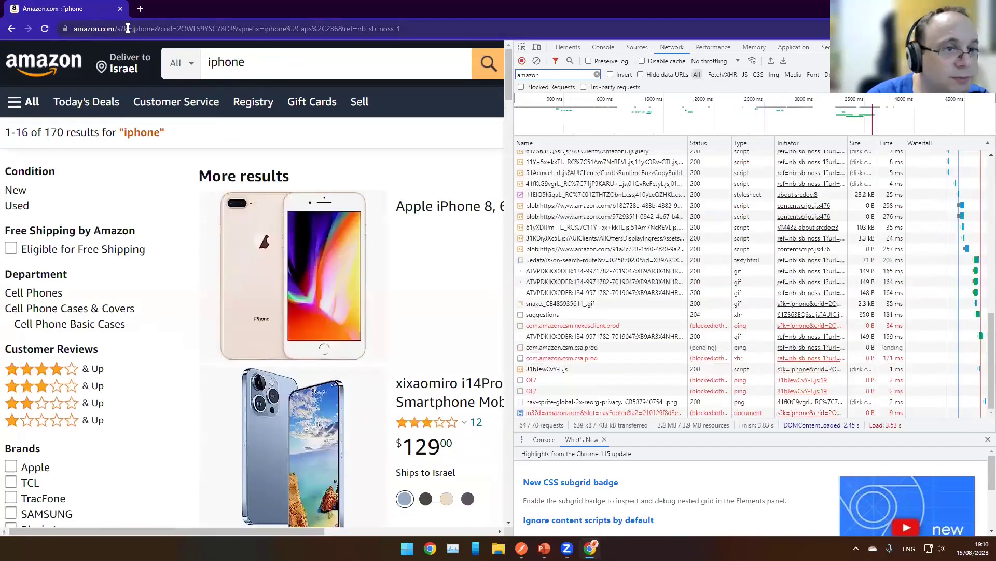
pyautogui.click(128, 29)
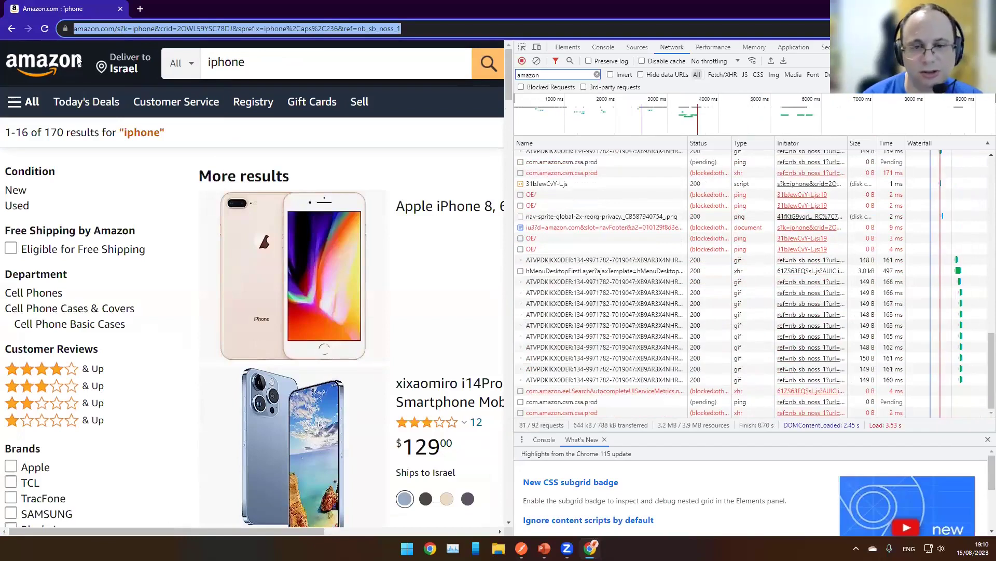
# Step: Look through the recorded network requests and limit them to the Fetch/XHR type
pyautogui.scroll(10, 729, 264)
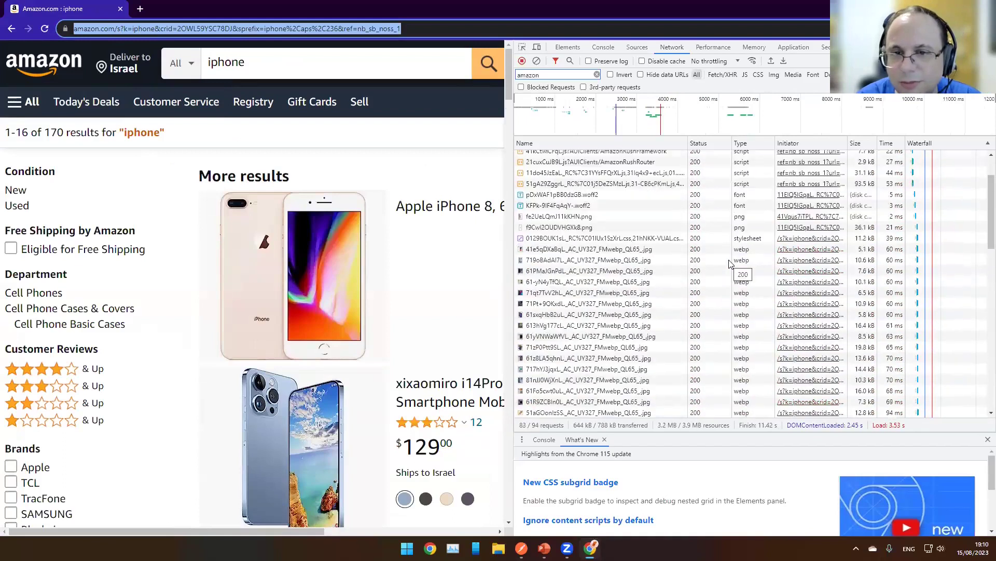
pyautogui.scroll(-3, 642, 195)
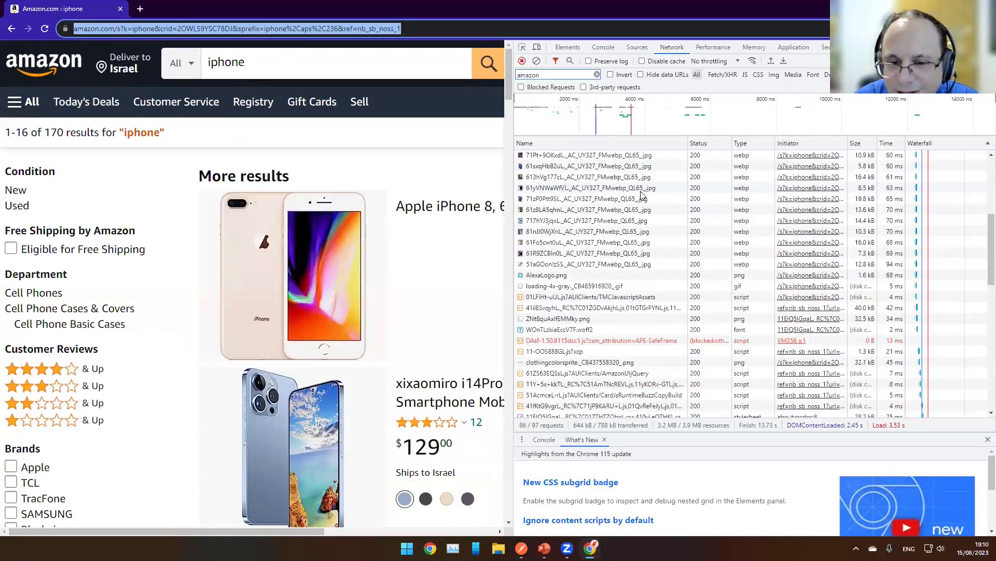
pyautogui.scroll(-1, 642, 195)
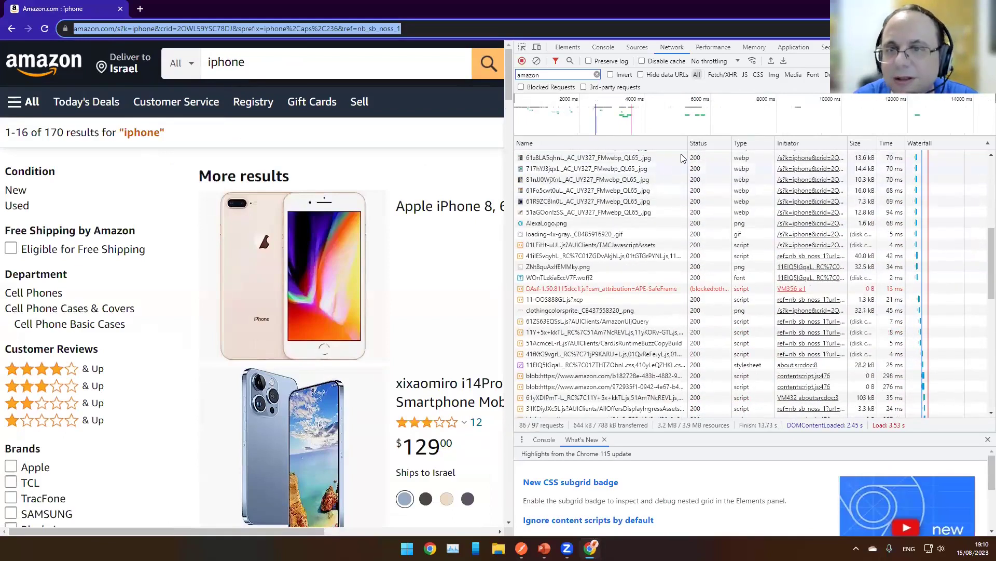
pyautogui.click(722, 75)
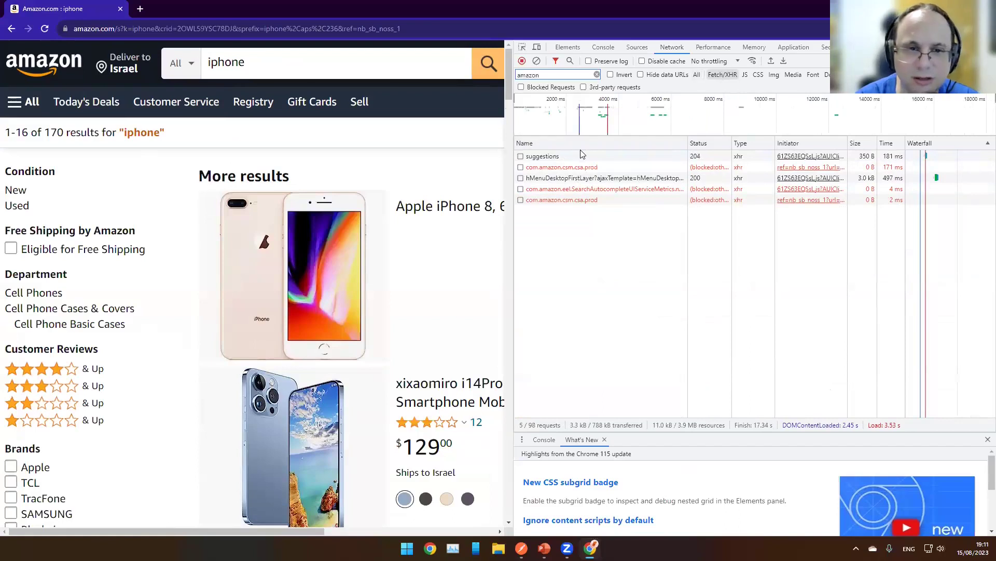
# Step: Extend the Amazon search text to "iphone11" without submitting, and compare the suggestions requests with the k=iphone parameter in the page URL
pyautogui.click(309, 62)
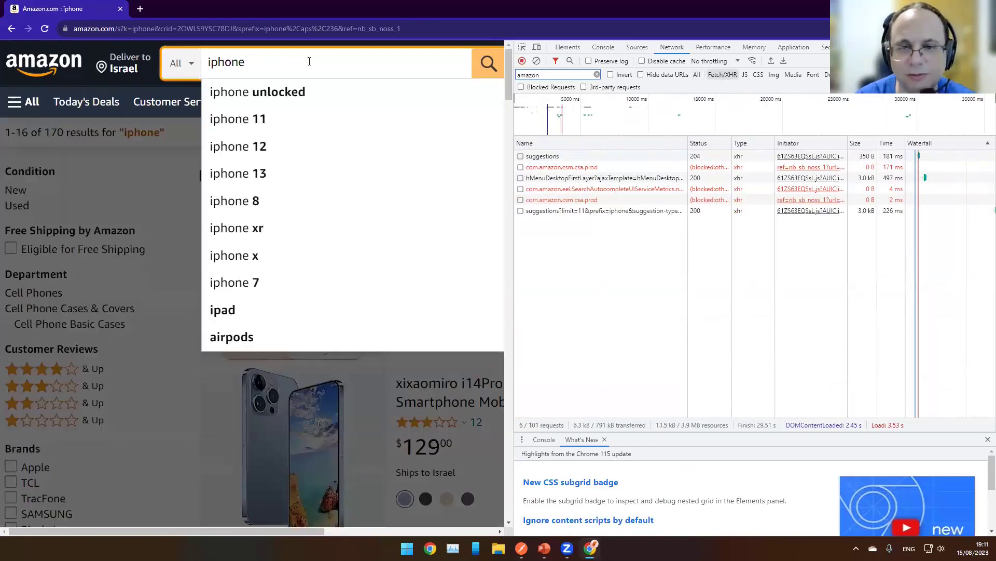
pyautogui.write('11')
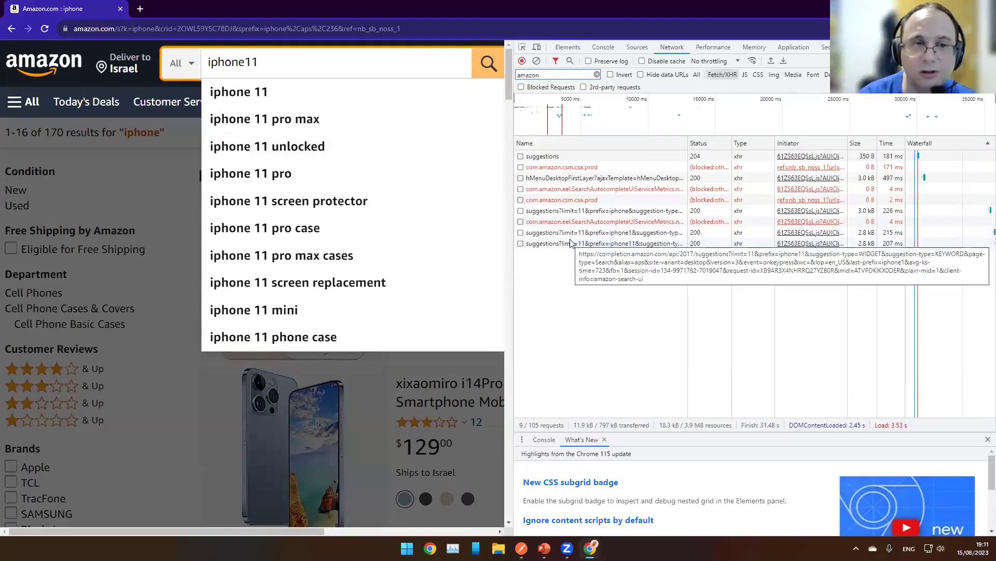
pyautogui.click(130, 28)
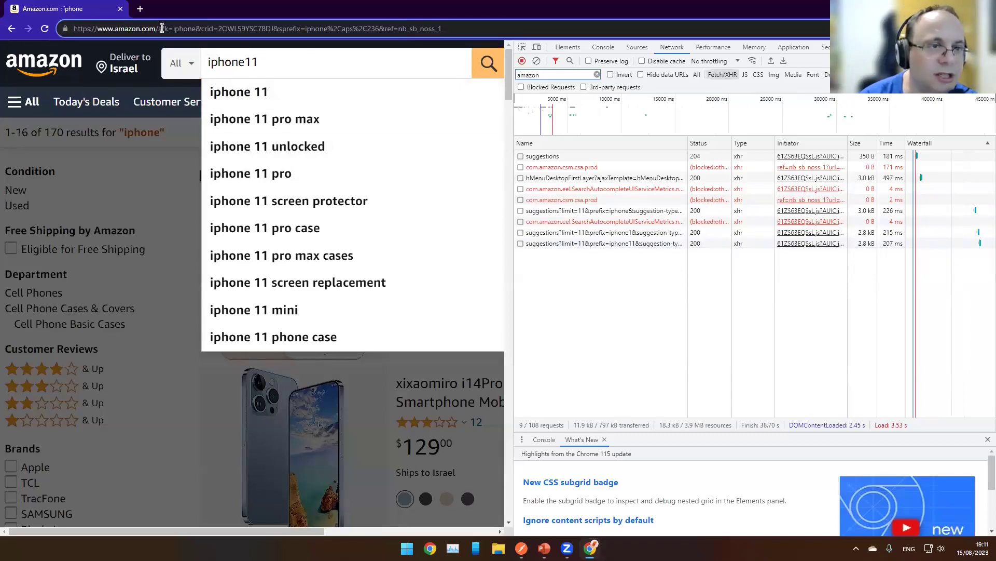
pyautogui.moveTo(165, 28); pyautogui.dragTo(169, 28)
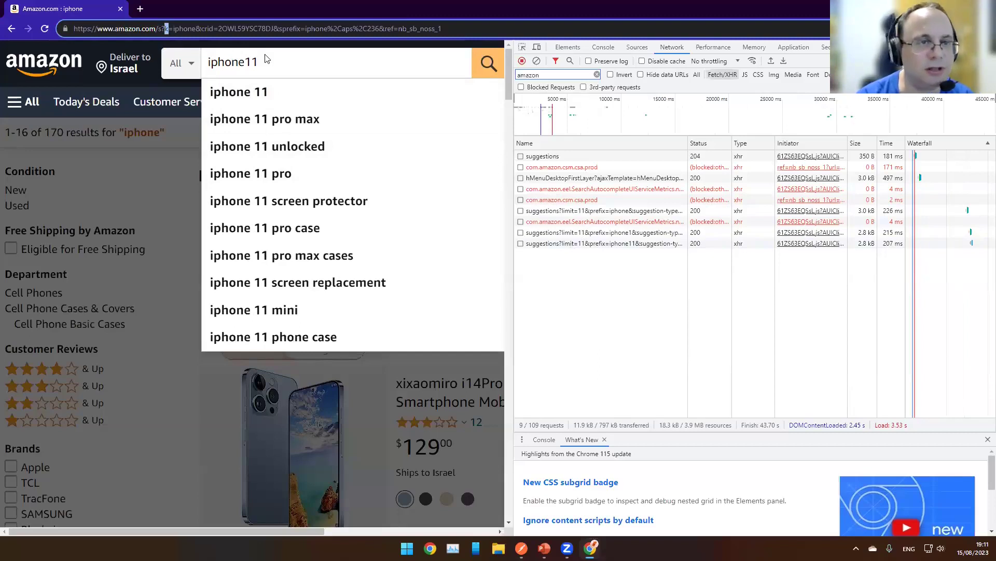
pyautogui.moveTo(173, 29); pyautogui.dragTo(192, 27)
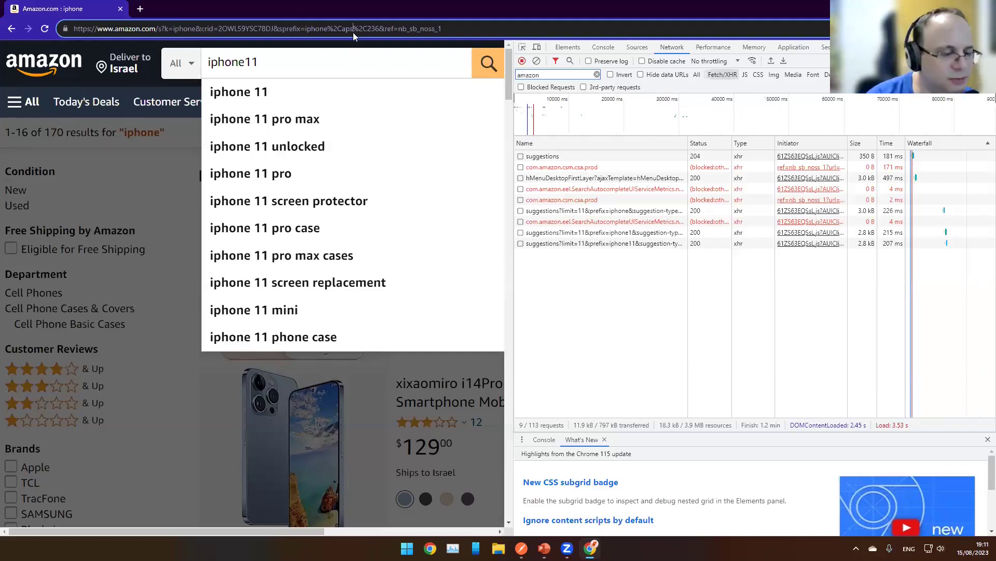
# Step: Go to google.com in the same browser tab and clear the "amazon" text from the network request filter
pyautogui.write('go')
pyautogui.hotkey('ctrl', 'a')
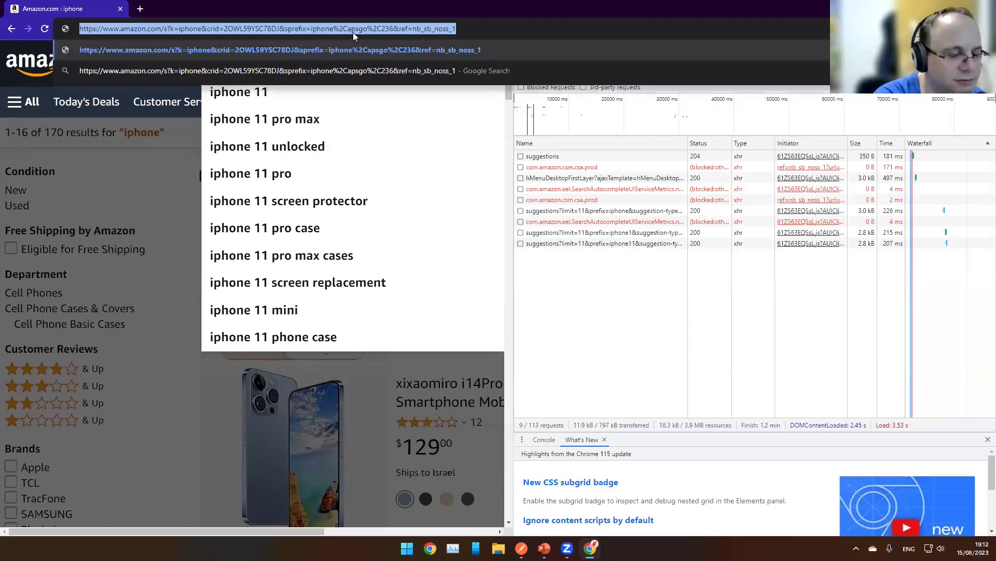
pyautogui.write('google')
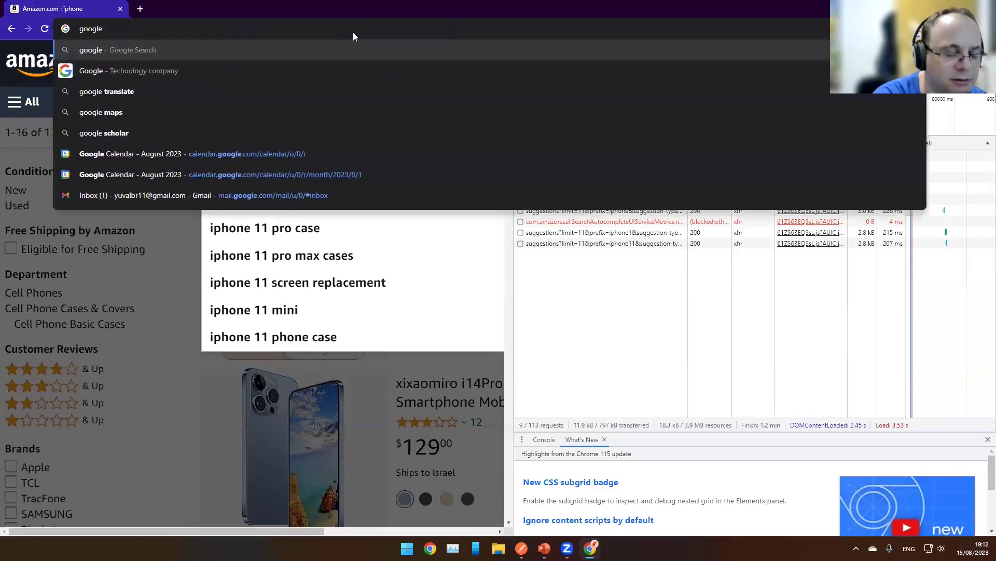
pyautogui.press('Return')
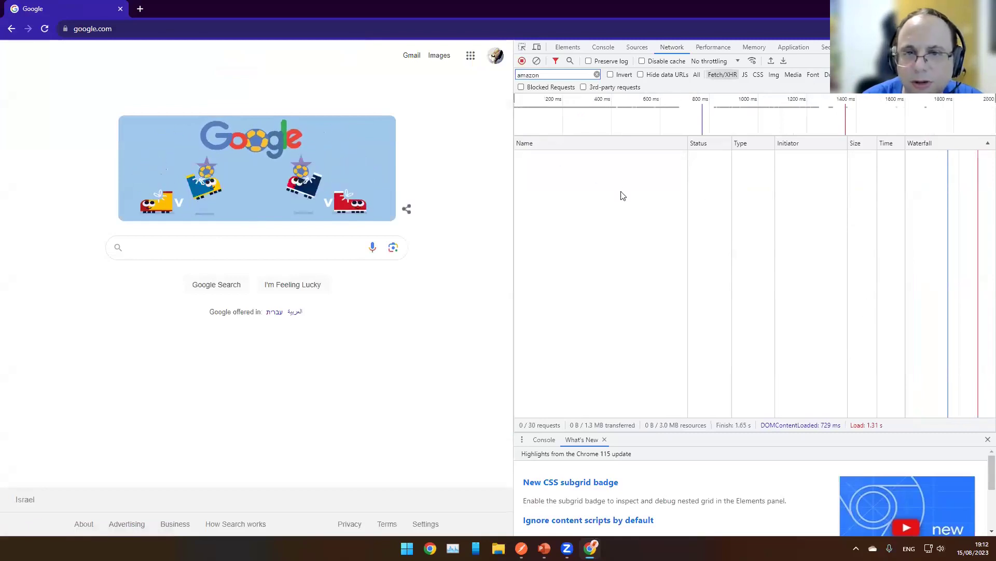
pyautogui.click(597, 74)
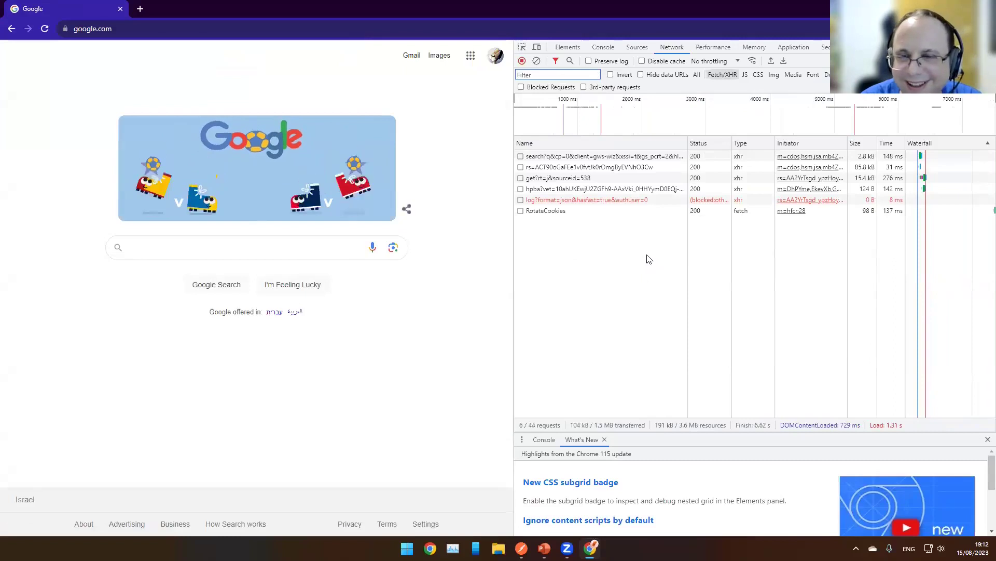
# Step: Enter "am" in the Google search field without submitting, and open the details of the matching search?q=am request
pyautogui.click(263, 248)
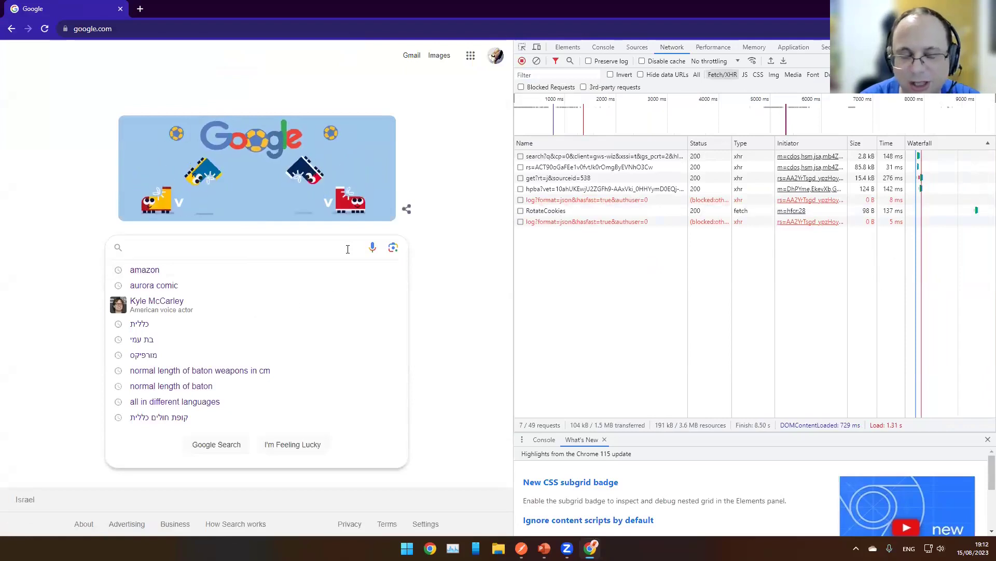
pyautogui.write('am')
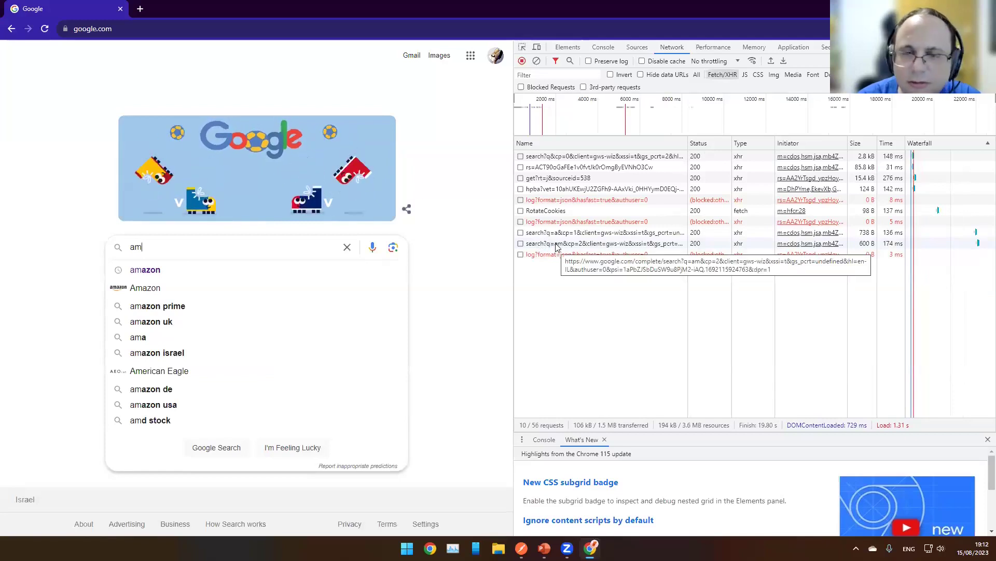
pyautogui.click(558, 244)
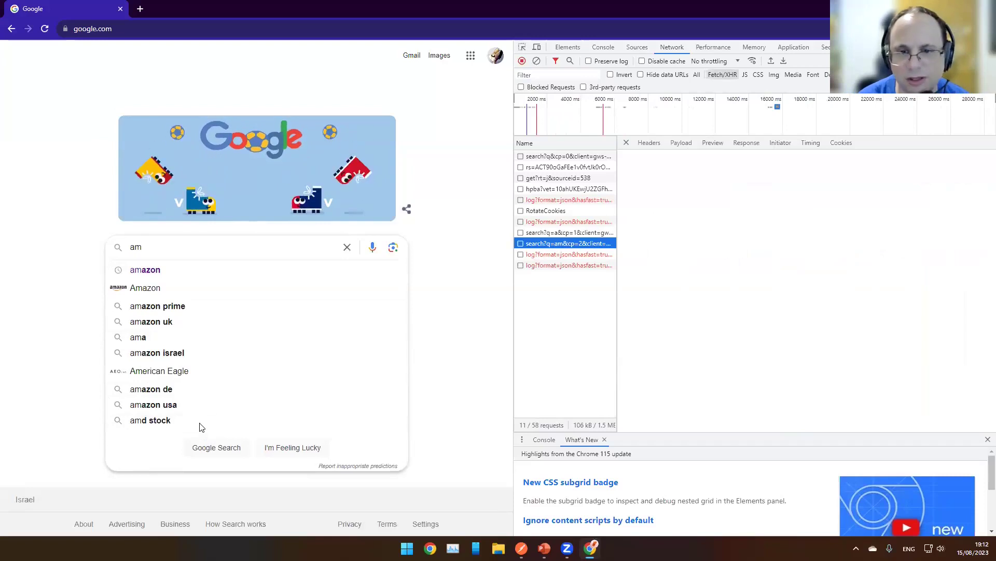
# Step: Run the Google search for the suggested term "amazon" and close the results tab
pyautogui.click(208, 271)
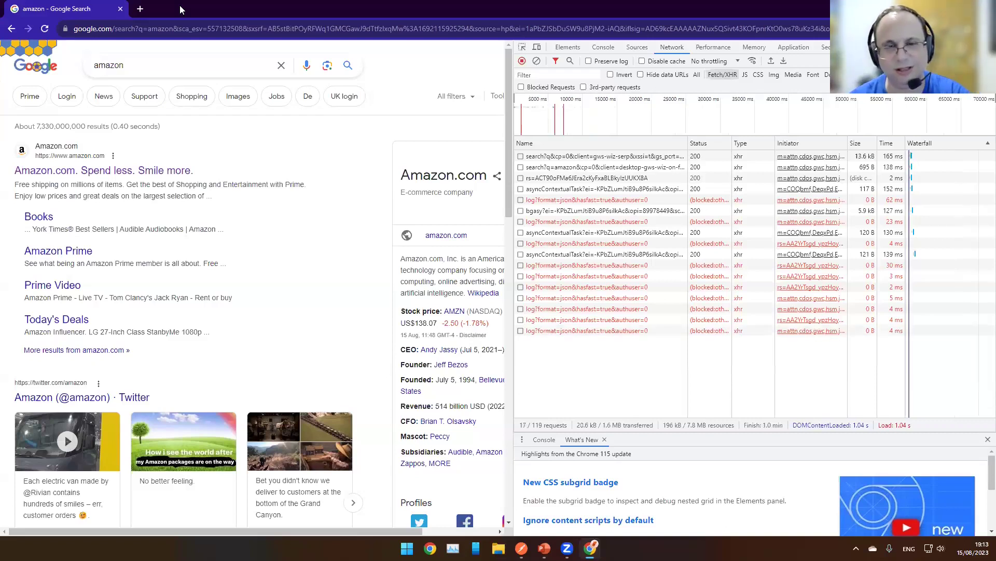
pyautogui.click(121, 8)
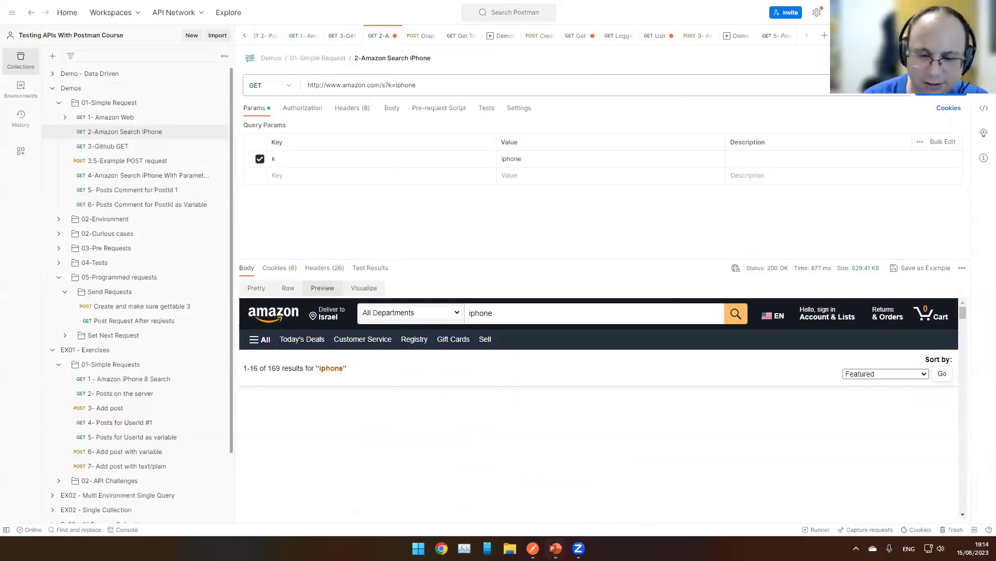
# Step: Switch to PowerPoint and follow the jsonplaceholder.typicode.com link on the "JPH:" slide
pyautogui.click(556, 548)
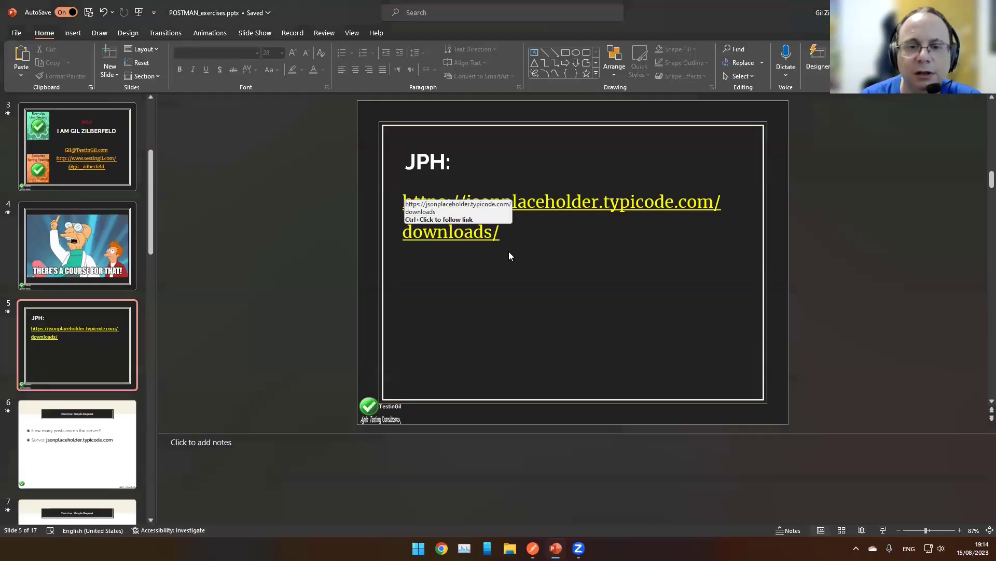
pyautogui.moveTo(506, 236); pyautogui.dragTo(404, 205)
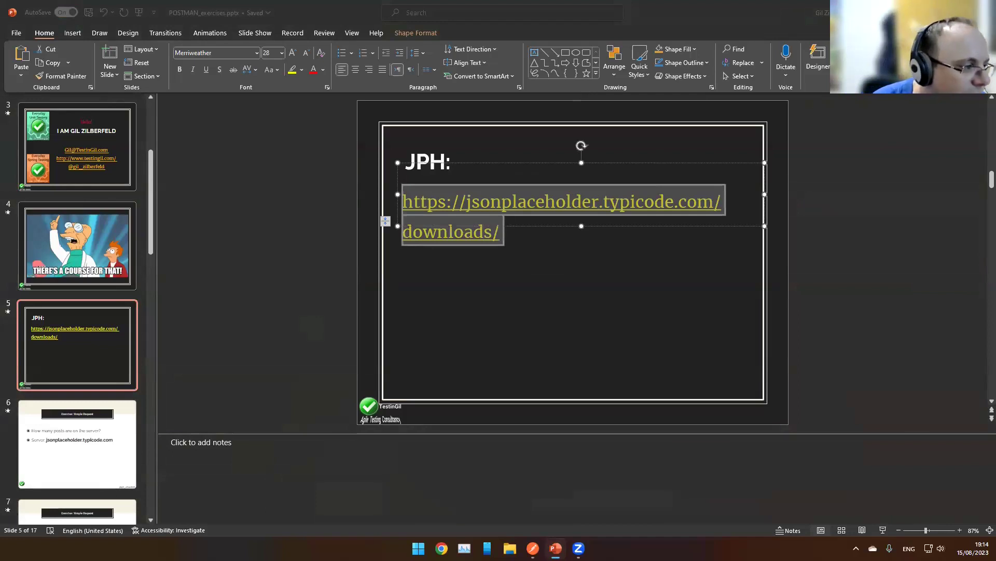
pyautogui.keyDown('ctrl'); pyautogui.click(561, 202); pyautogui.keyUp('ctrl')
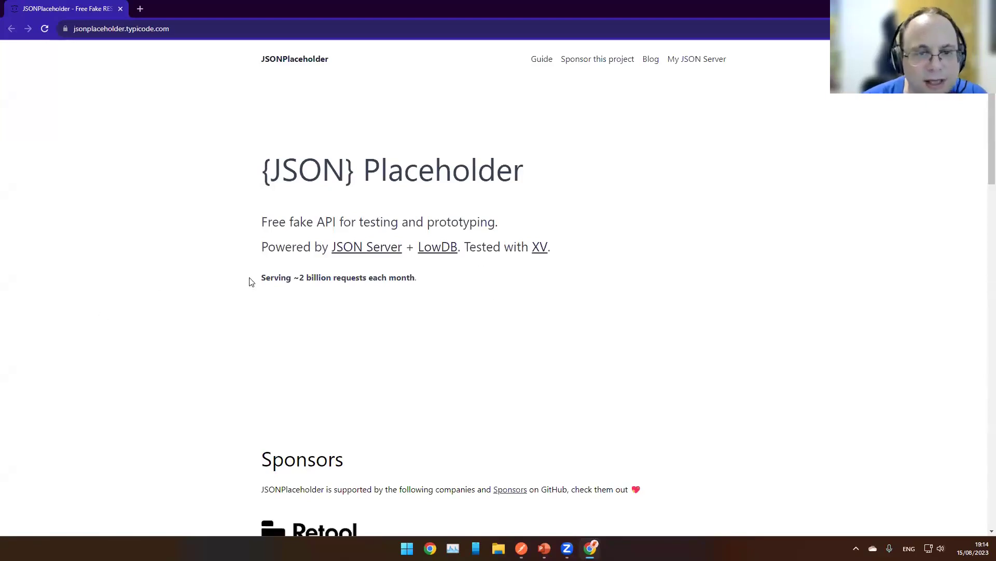
# Step: Return to PowerPoint and remove "downloads/" from the end of the link on the "JPH:" slide
pyautogui.hotkey('alt', 'Tab')
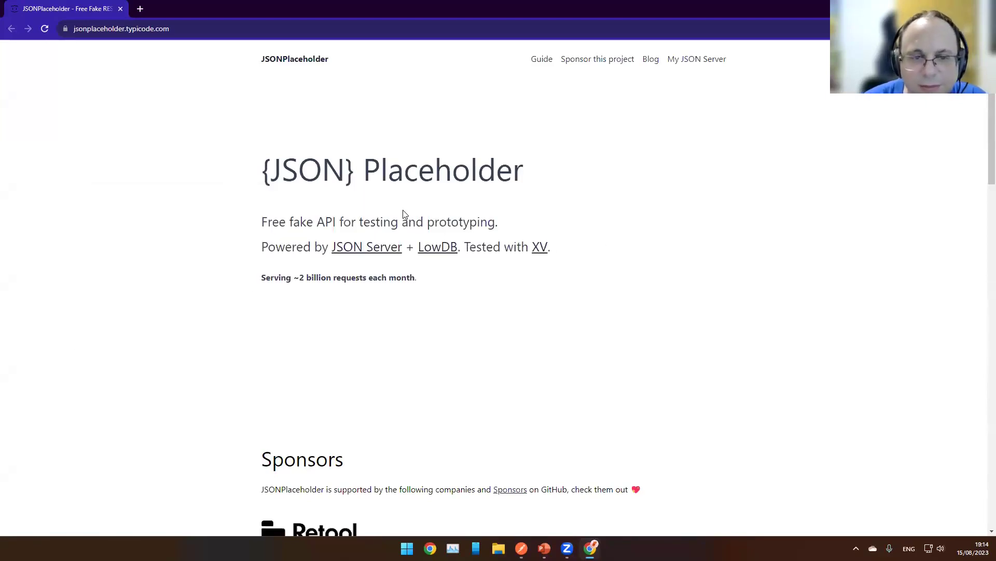
pyautogui.hotkey('alt', 'Tab')
pyautogui.hotkey('alt', 'Tab')
pyautogui.hotkey('alt', 'Tab')
pyautogui.hotkey('alt', 'Tab')
pyautogui.hotkey('alt', 'Tab')
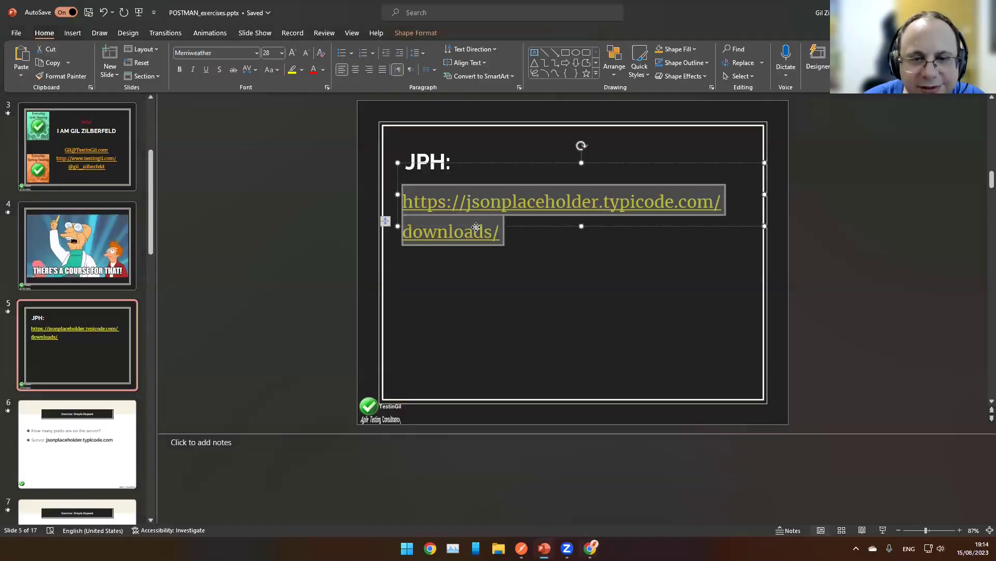
pyautogui.click(484, 229)
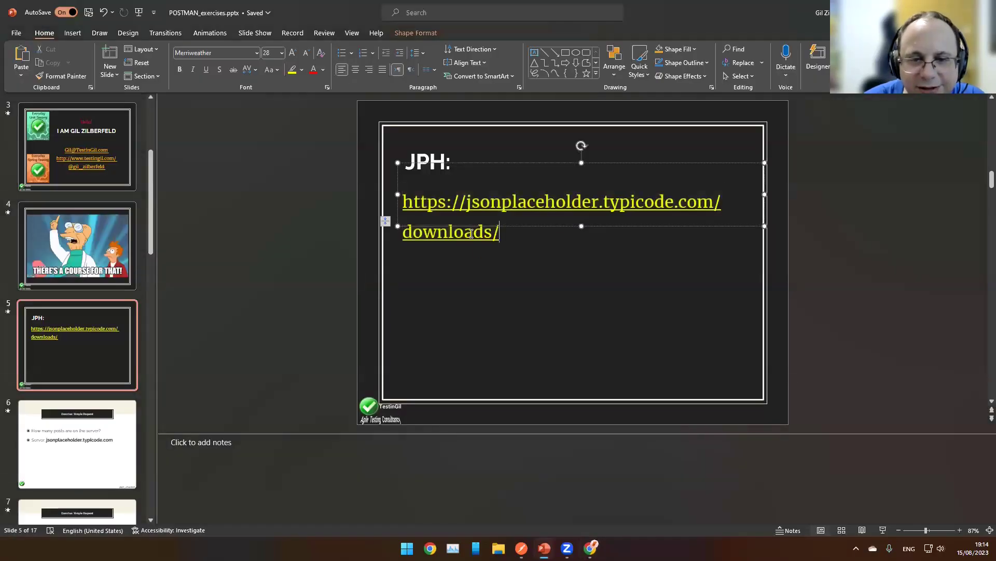
pyautogui.moveTo(519, 234); pyautogui.dragTo(409, 240)
pyautogui.press('BackSpace')
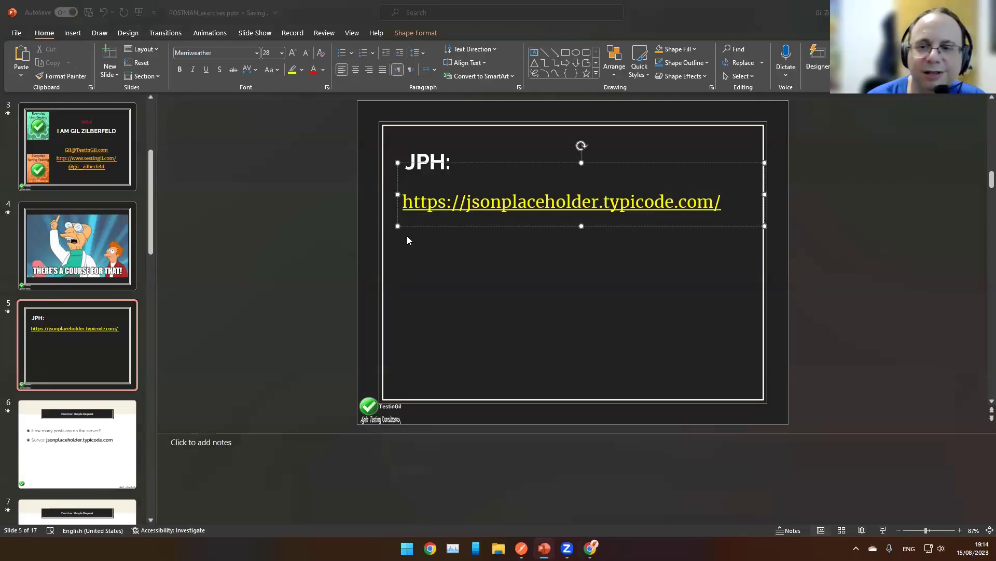
# Step: Revisit the JSONPlaceholder page in Chrome and switch back to PowerPoint to present the "Exercise: Simple Request" slide
pyautogui.hotkey('alt', 'Tab')
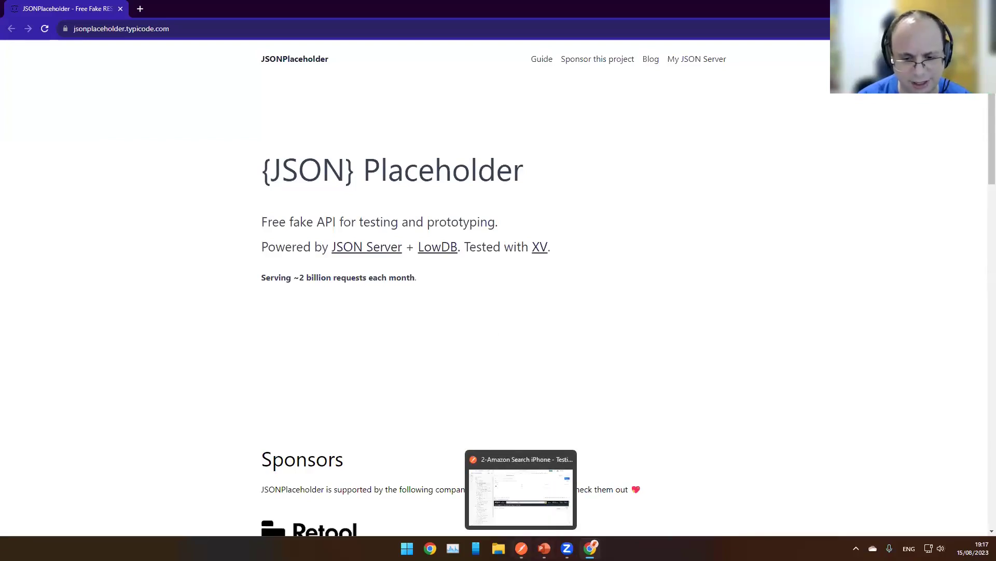
pyautogui.click(545, 548)
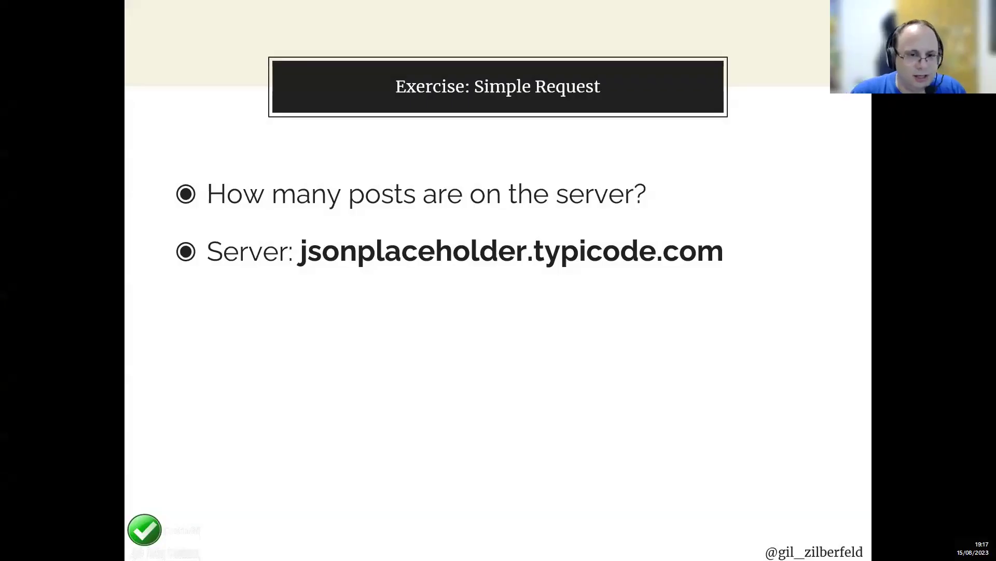